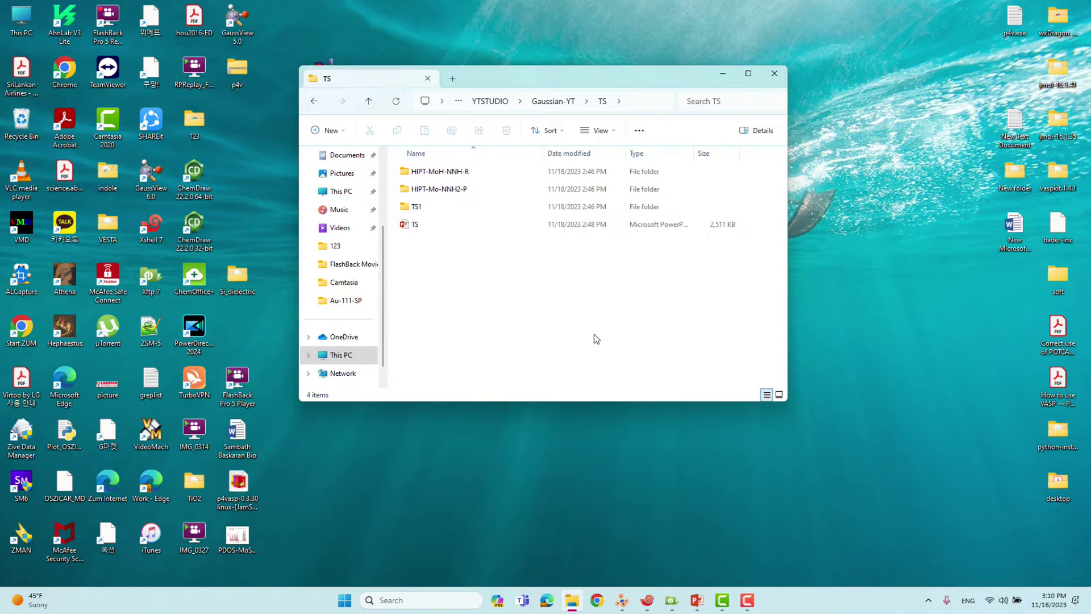
Step: Start a taskbar search for the GaussView program
left_click(419, 600)
Step: Launch GaussView via a 'gaus' search, dismiss the tips and empty New window, and rearrange windows
type("gaus")
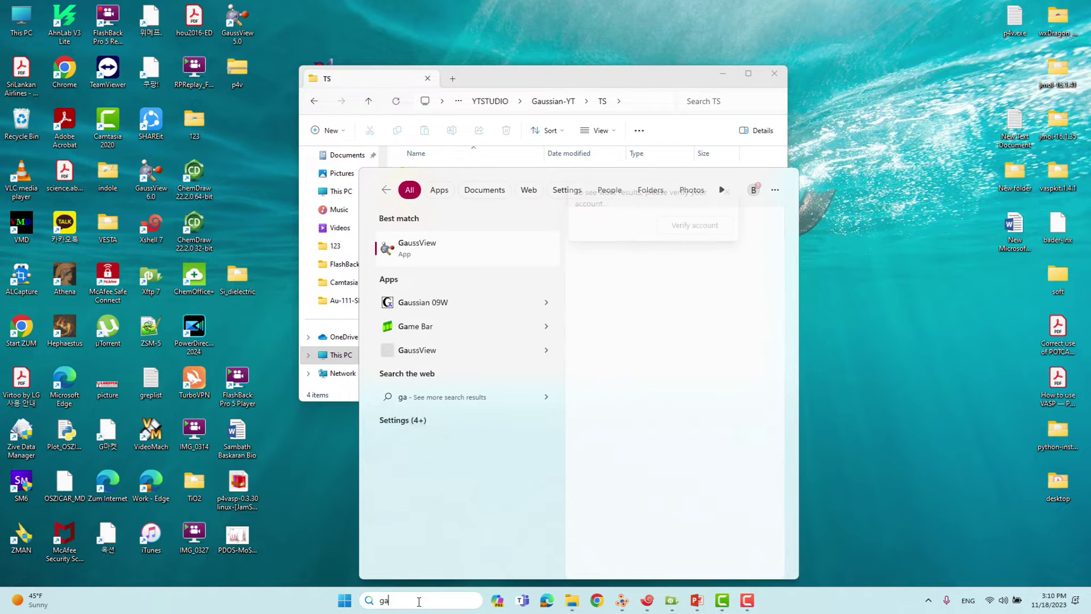
left_click(417, 247)
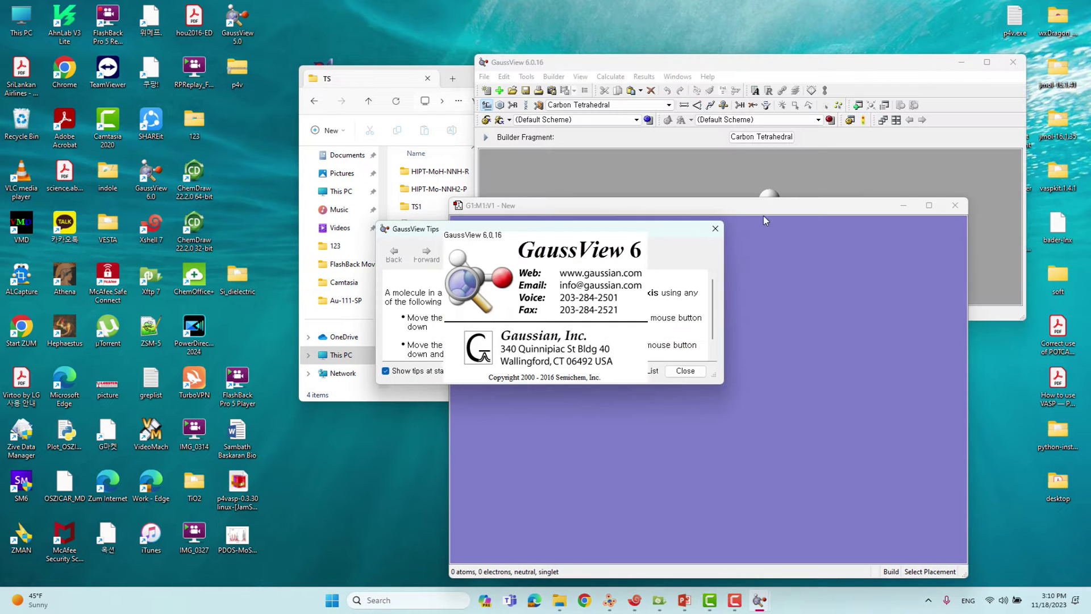
left_click(715, 228)
left_click(955, 206)
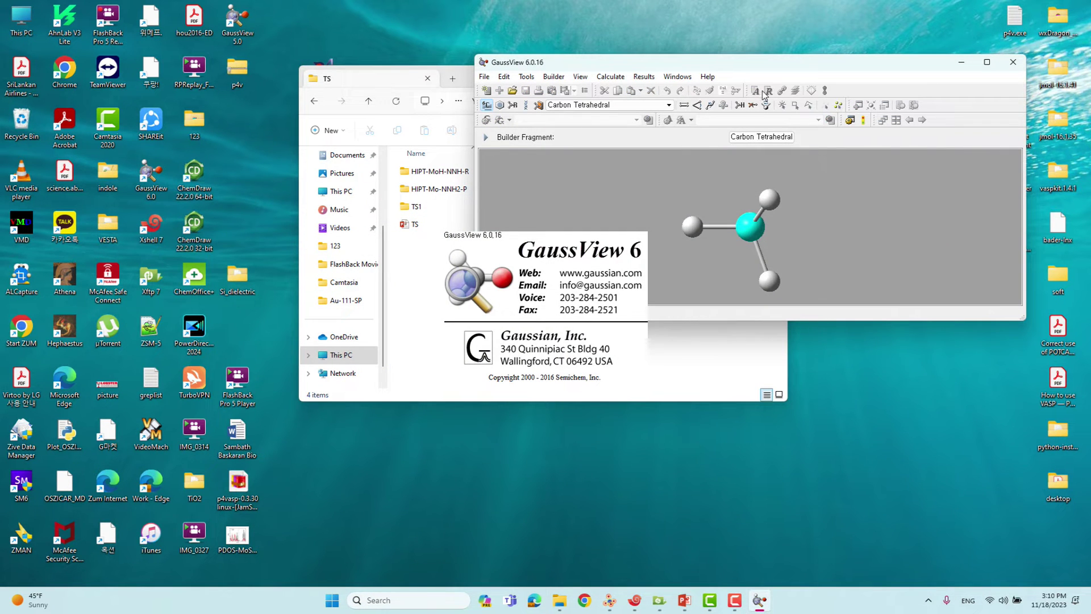
left_click_drag(659, 64, 738, 70)
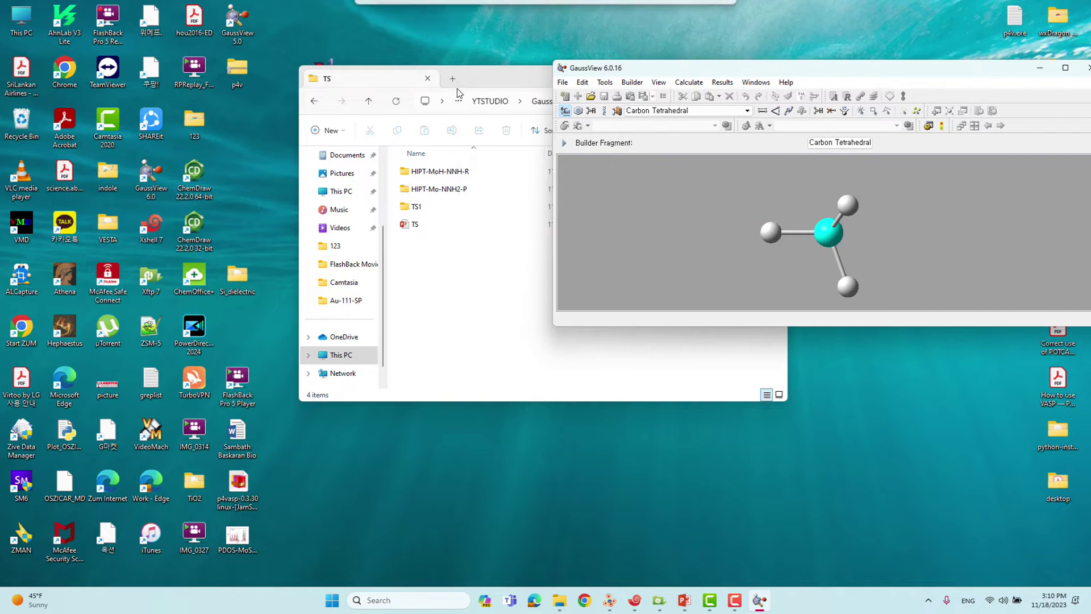
left_click_drag(495, 80, 367, 85)
Step: Open the HIPT-MoH-NNH.gjf reactant in GaussView and dock its window at the left edge
double_click(324, 176)
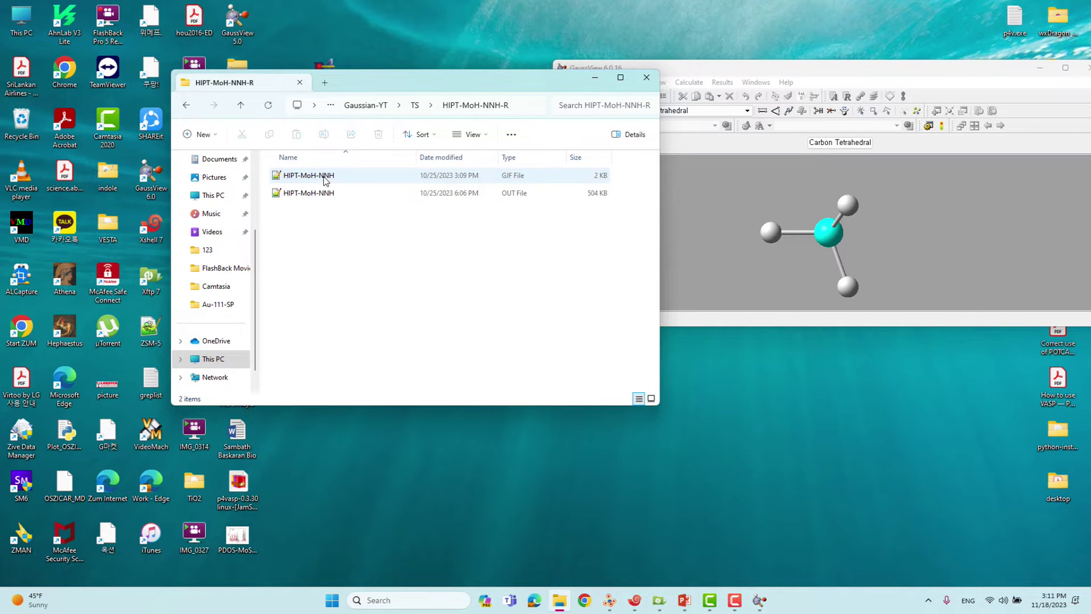
double_click(316, 178)
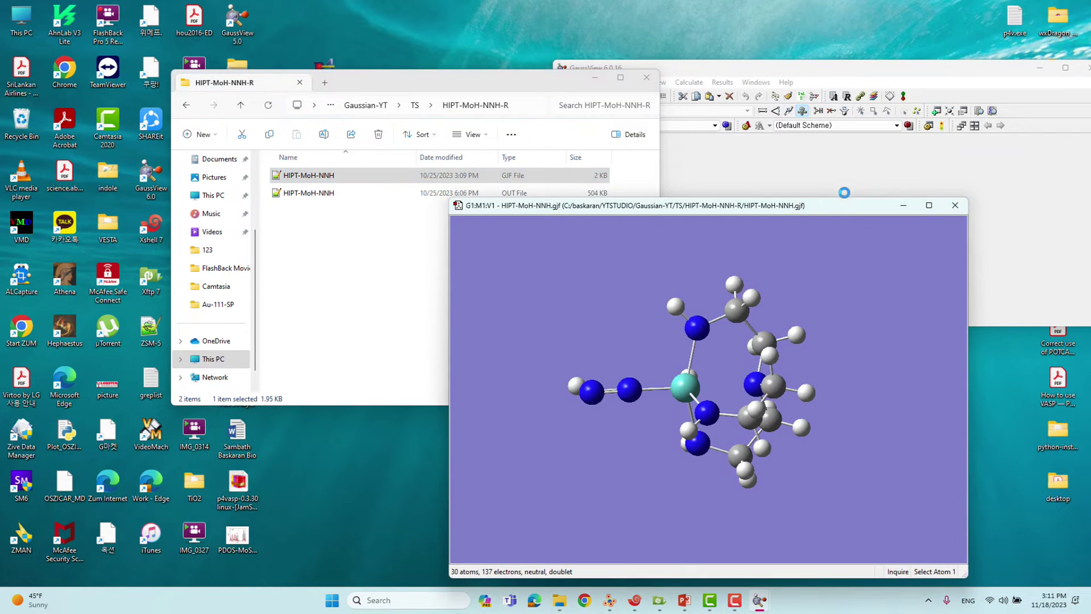
left_click_drag(670, 351, 705, 367)
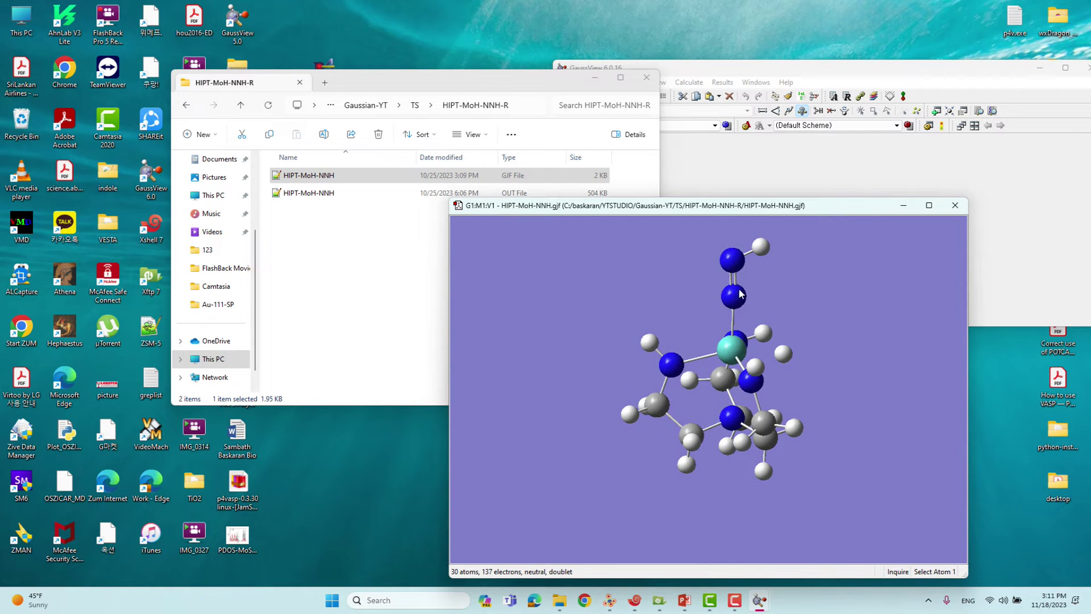
left_click_drag(450, 197, 534, 246)
left_click_drag(608, 264, 167, 138)
left_click_drag(382, 83, 434, 77)
Step: Open HIPT-MoH-NNH-TS1.com from the TS1 folder and place its window beside the reactant
left_click(291, 100)
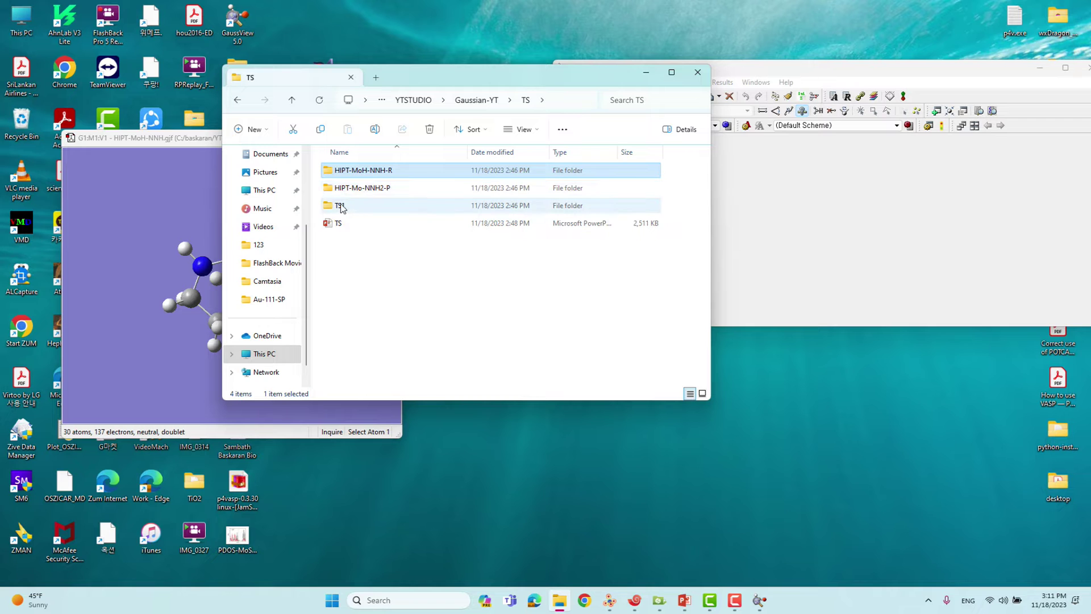
double_click(341, 206)
double_click(366, 175)
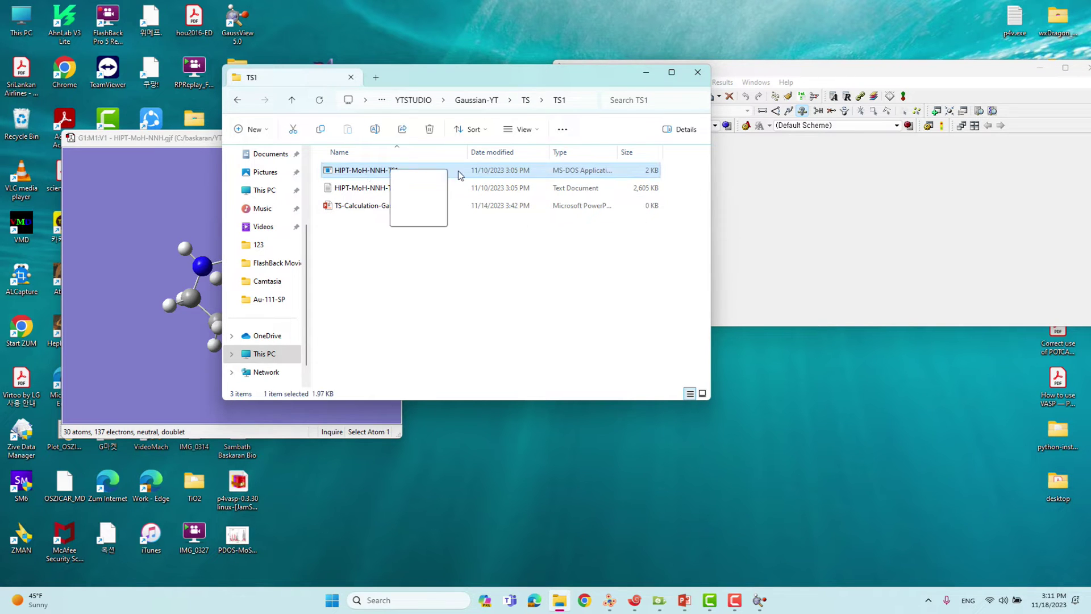
left_click_drag(299, 158, 619, 150)
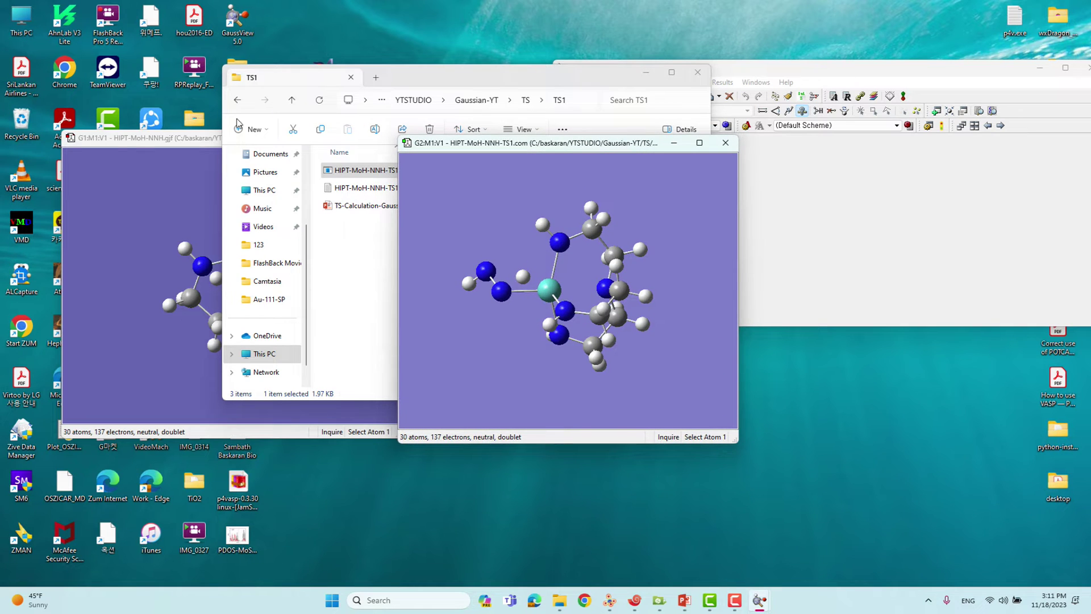
left_click(205, 138)
left_click_drag(395, 138, 341, 136)
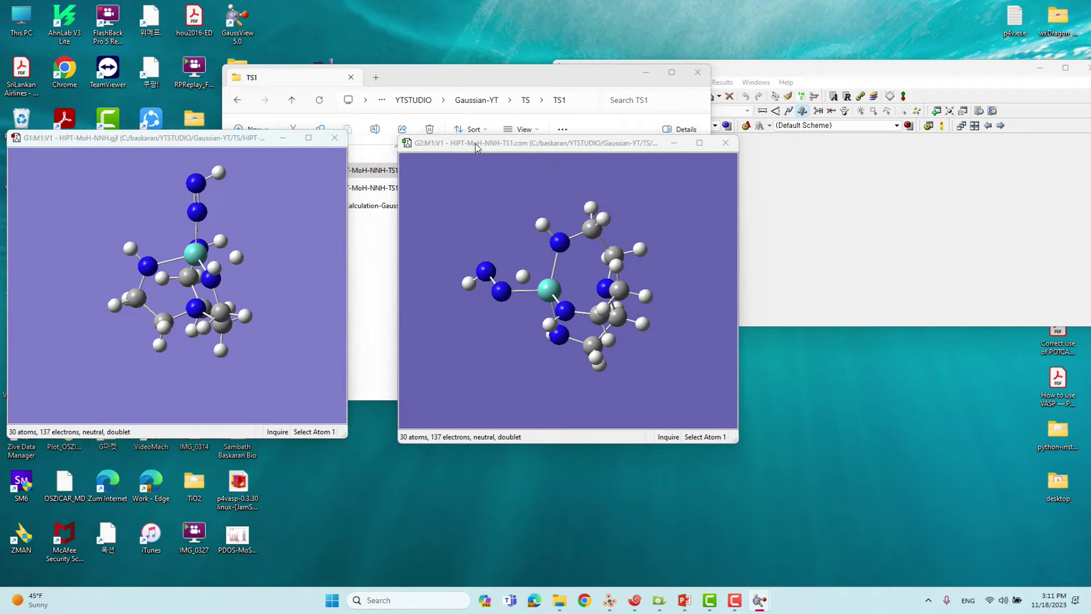
left_click_drag(477, 143, 426, 139)
Step: Open the product HIPT-Mo-NNH2-1.gjf, close Explorer, and move the product window to the right
left_click_drag(458, 80, 468, 77)
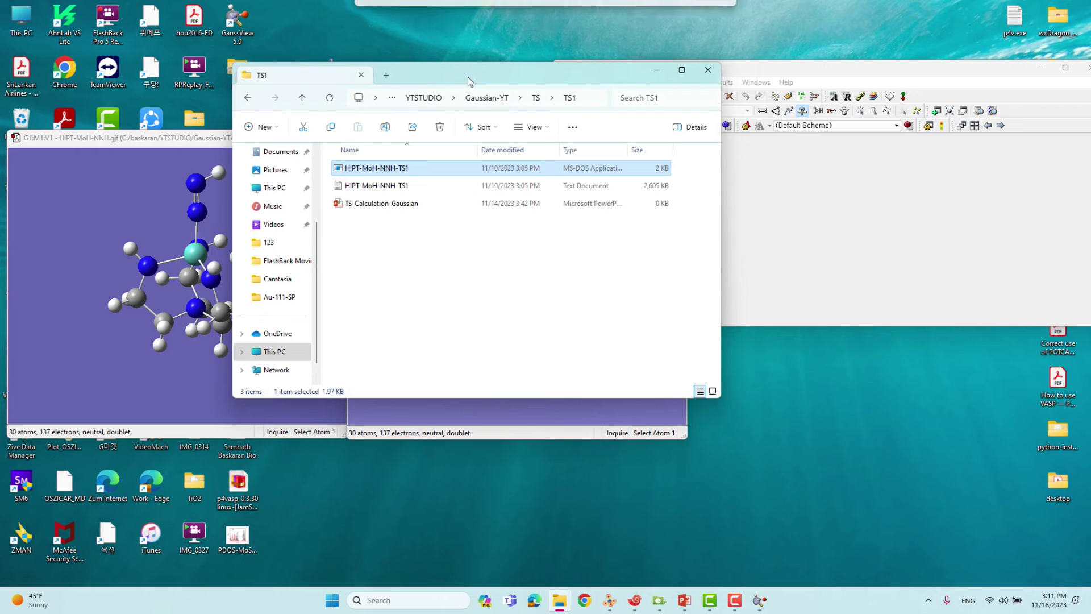
left_click(301, 106)
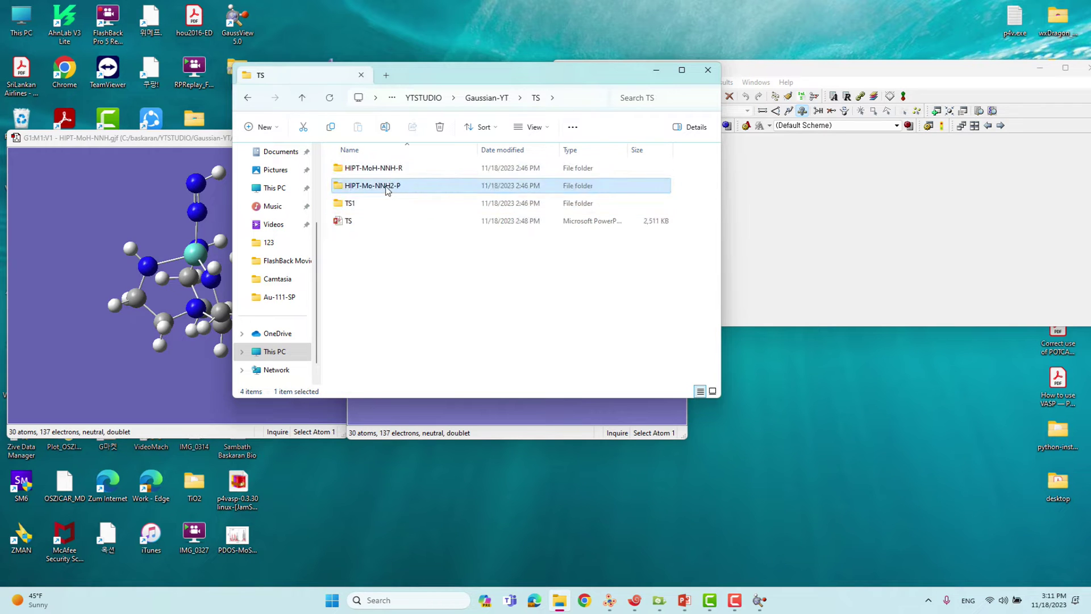
double_click(375, 185)
double_click(373, 171)
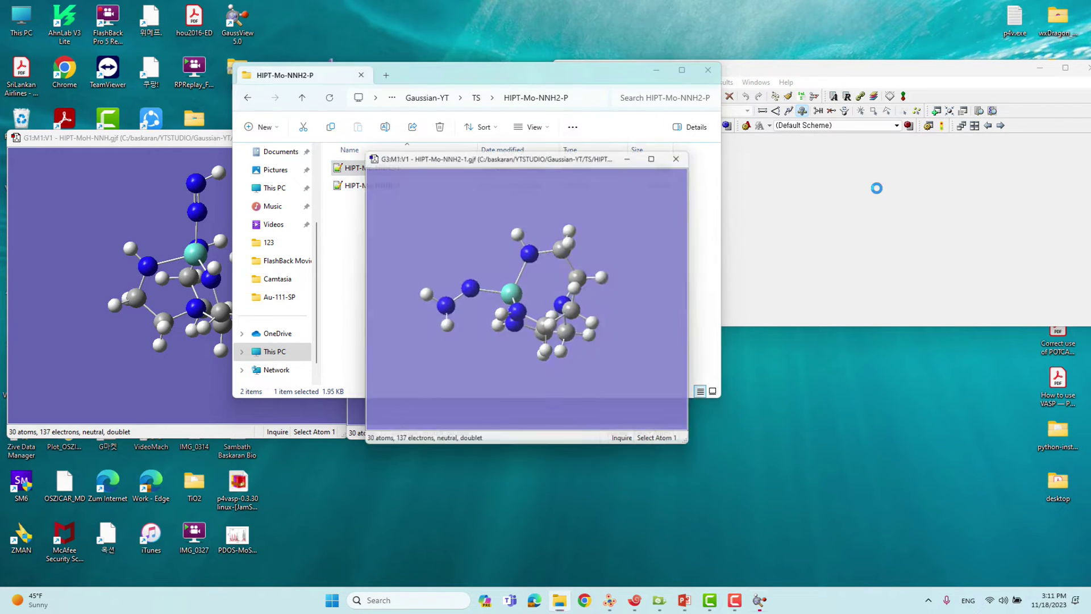
left_click(656, 69)
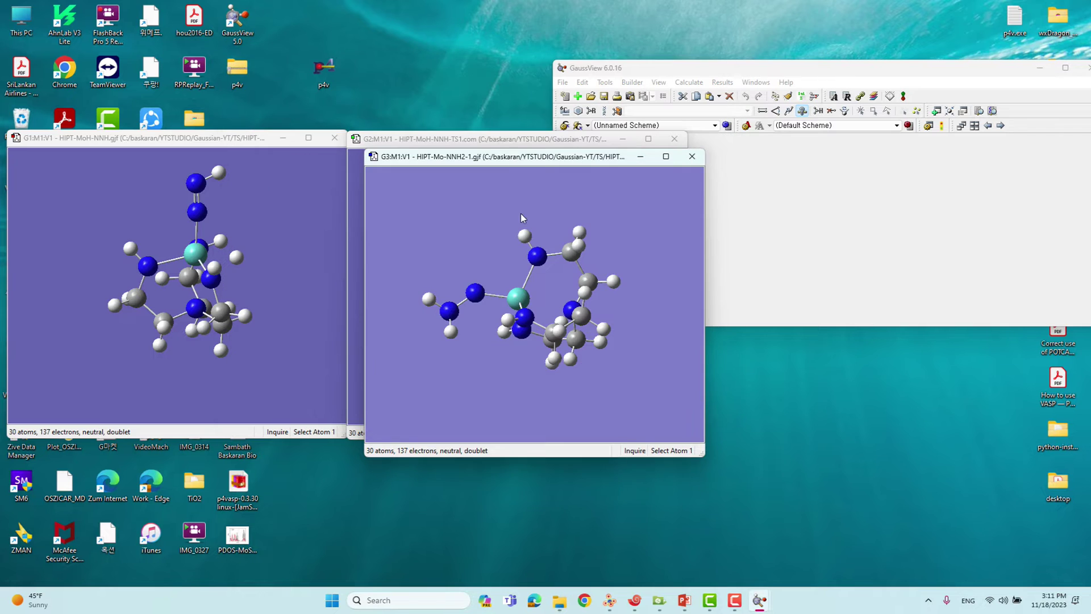
left_click_drag(508, 166, 830, 149)
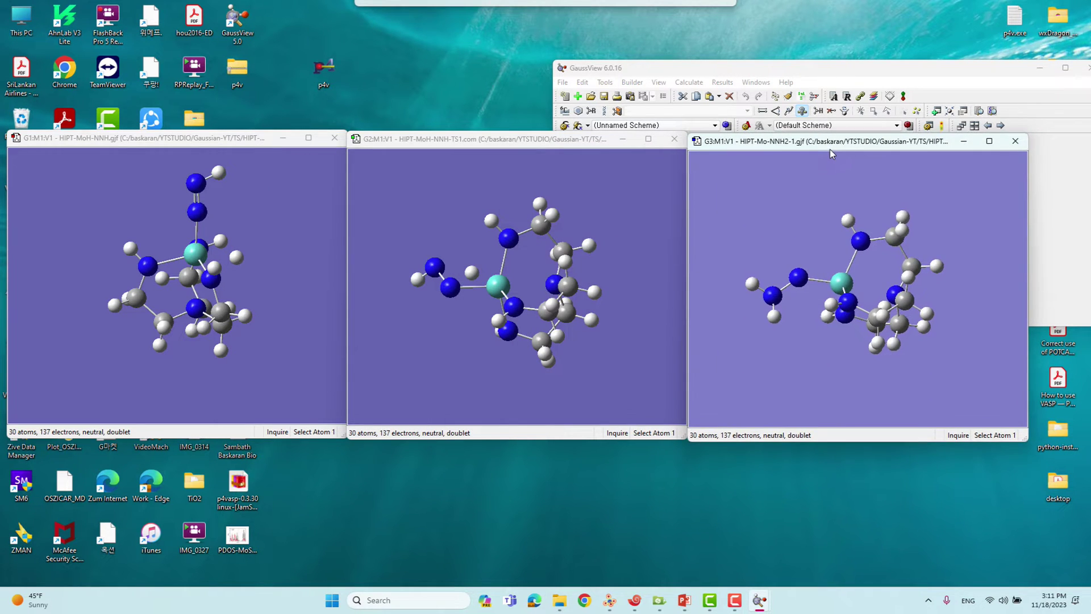
Step: Rotate the TS1 and product molecules to match the reactant, nitrogen chain pointing up
left_click(190, 316)
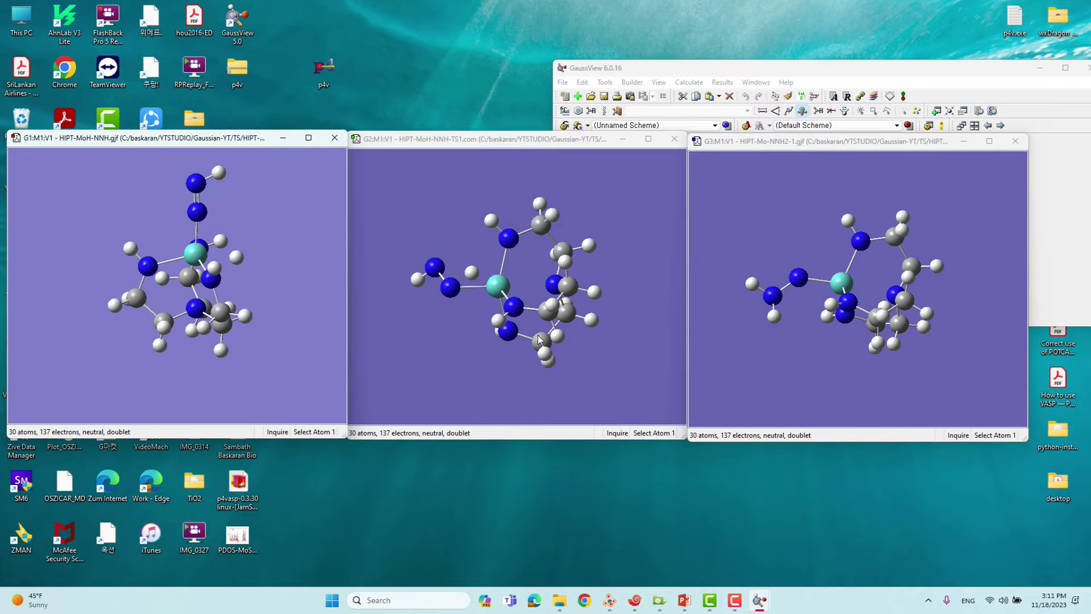
left_click(551, 287)
left_click_drag(551, 287, 463, 262)
left_click(806, 316)
left_click_drag(806, 317, 846, 312)
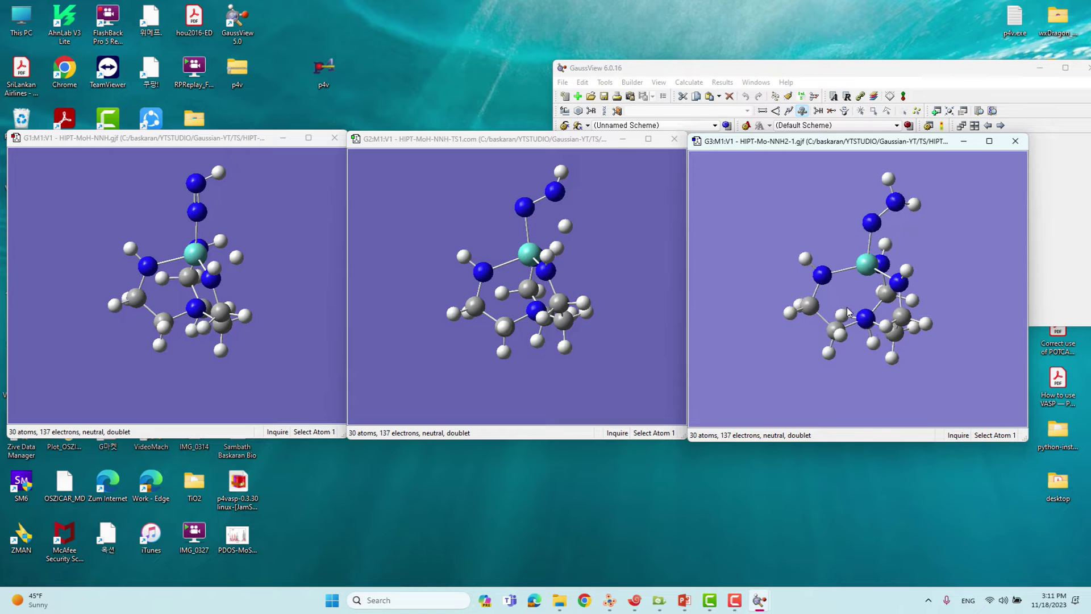
left_click_drag(815, 328, 816, 326)
left_click(521, 296)
left_click_drag(541, 288, 596, 188)
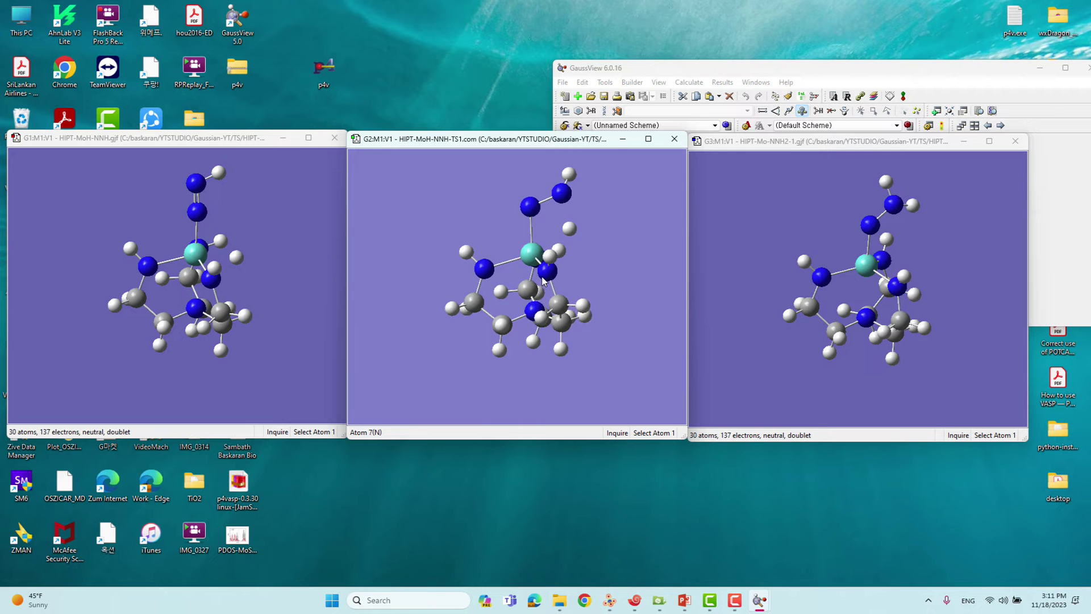
Step: Make the bond between nitrogen and the migrating hydrogen in TS1 a dashed partial bond
left_click(762, 110)
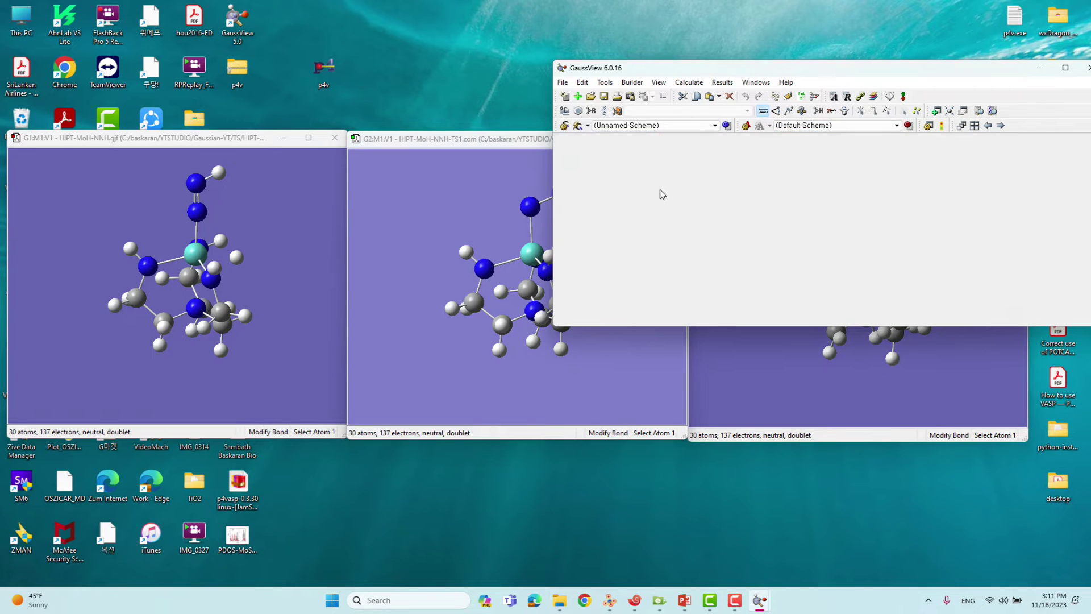
left_click(535, 255)
left_click(568, 227)
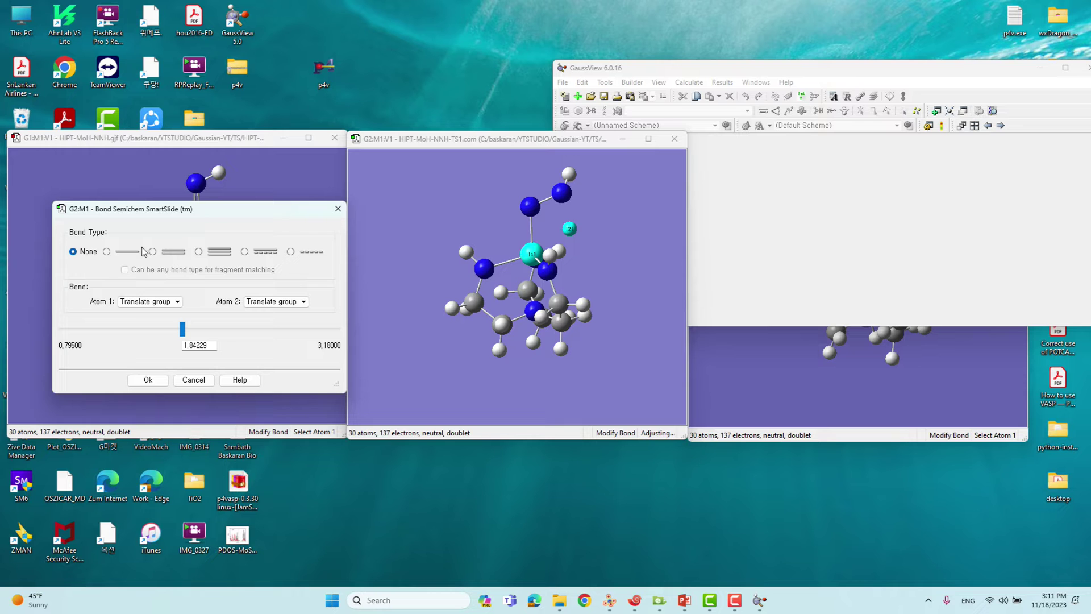
left_click(310, 253)
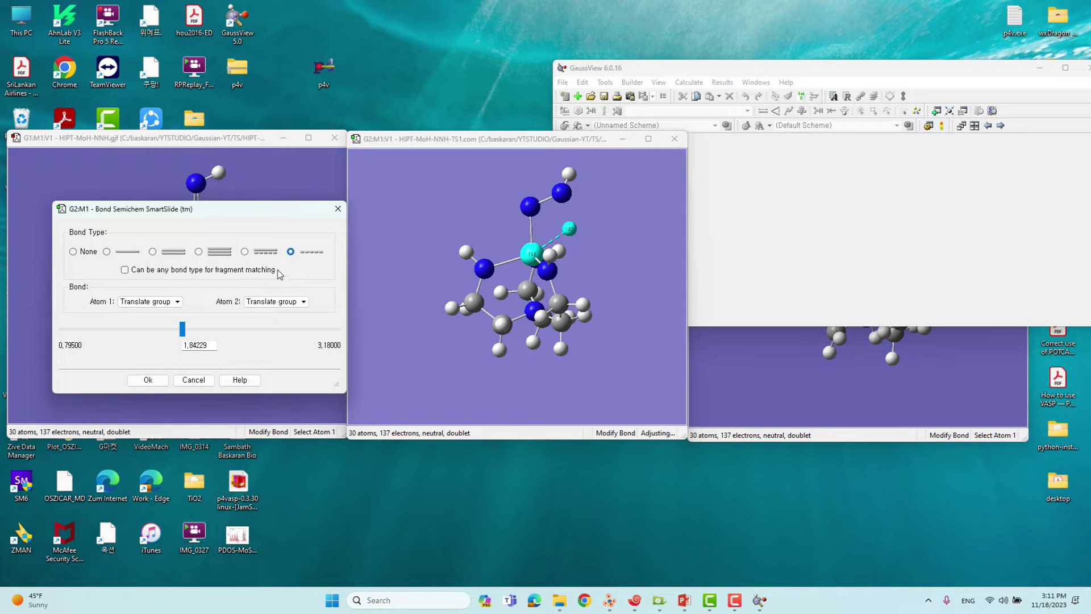
left_click(148, 379)
left_click(562, 194)
left_click(568, 228)
left_click(292, 244)
left_click(139, 368)
Step: Set the reactant's Mo–H bond to a single bond of 1.75555 Å
left_click(769, 354)
left_click_drag(834, 307, 840, 309)
left_click(179, 273)
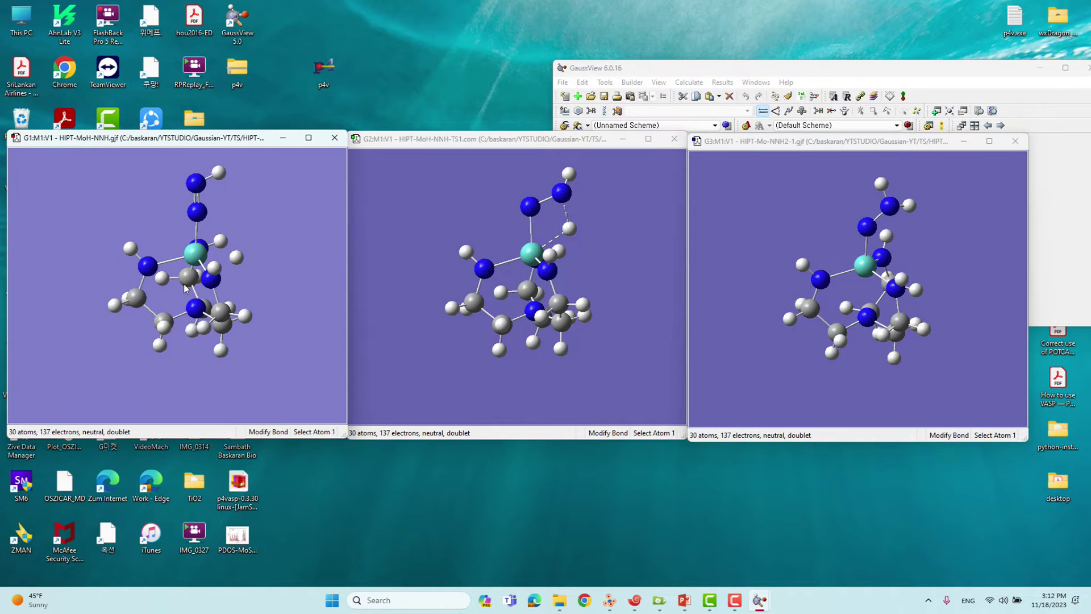
left_click(195, 253)
left_click(236, 257)
left_click(611, 250)
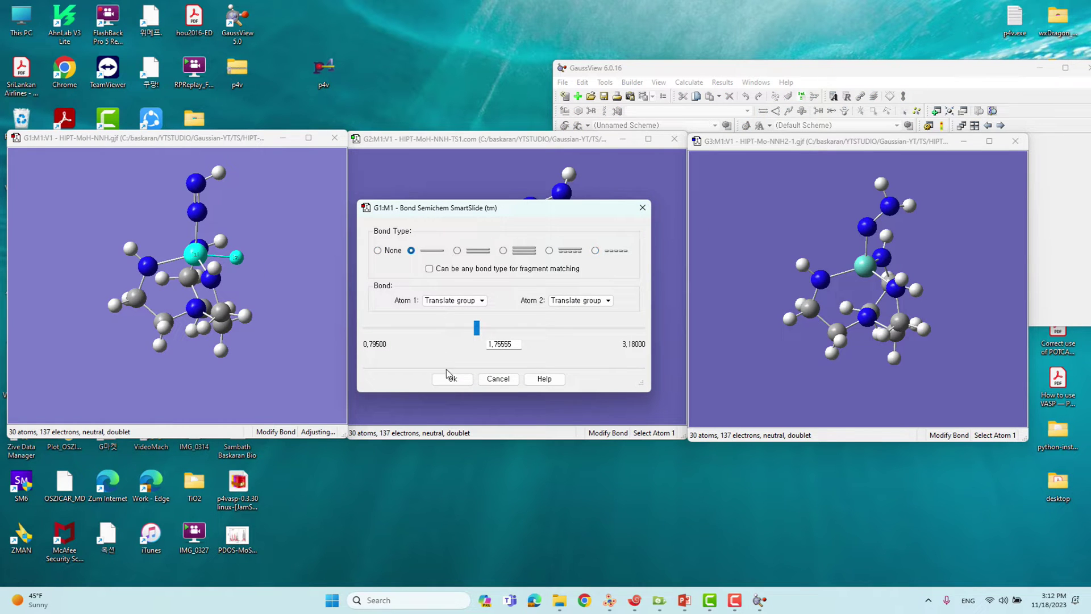
left_click(453, 378)
left_click_drag(236, 237, 229, 235)
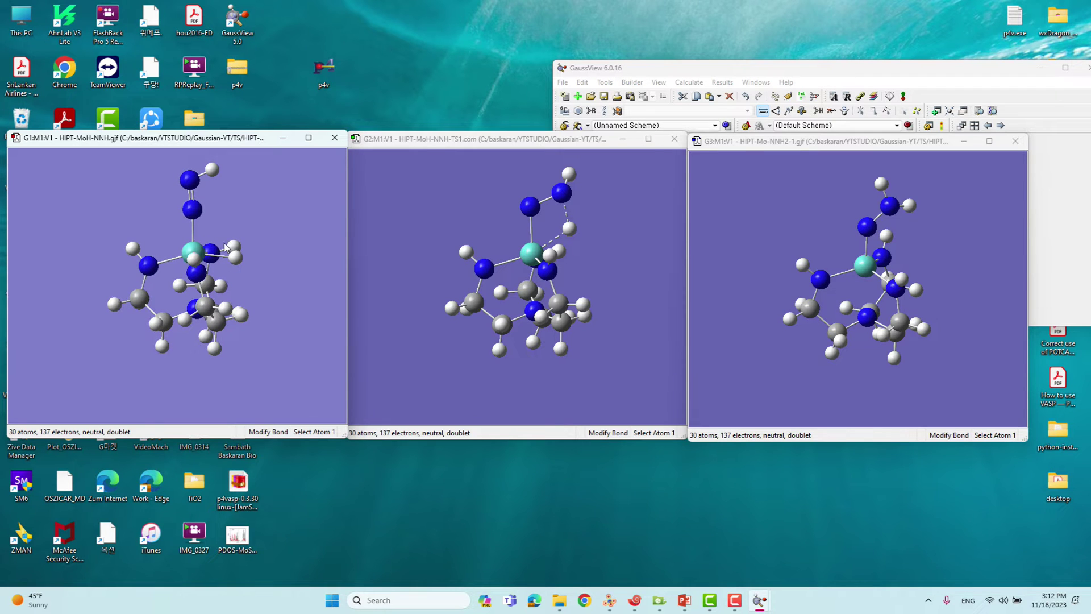
Step: Rotate the reactant and TS1 molecules to inspect the migrating hydrogen's position
left_click_drag(234, 262, 245, 271)
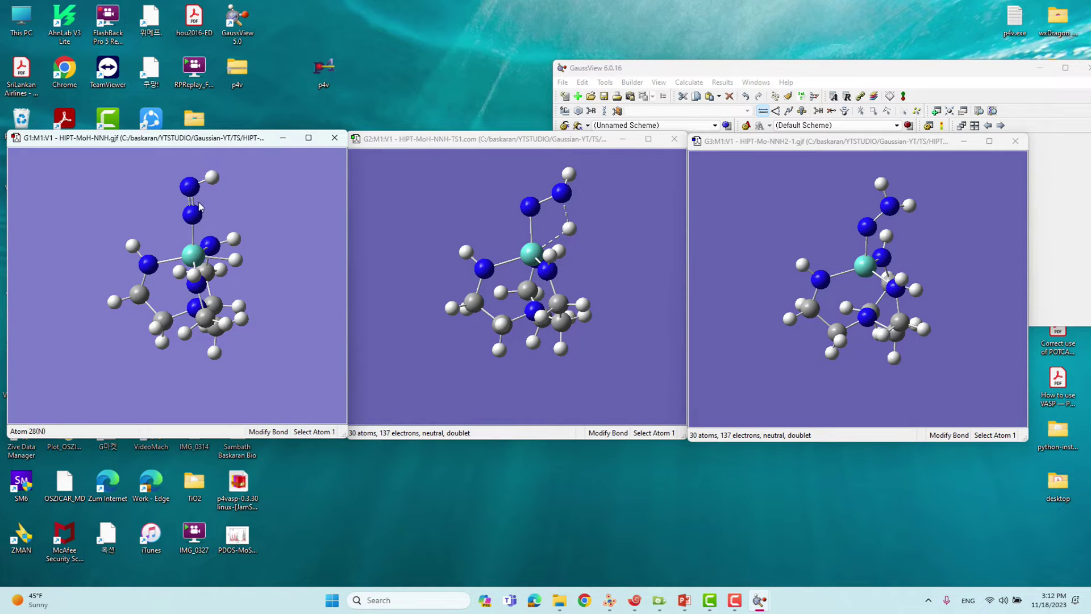
left_click_drag(514, 282, 500, 262)
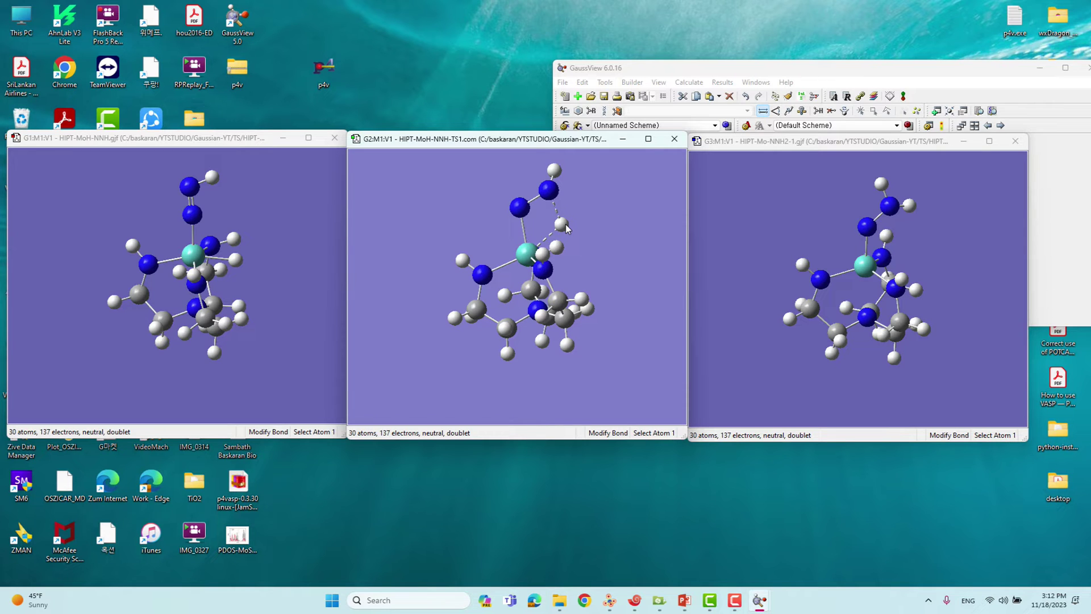
Step: Measure TS1's Mo···H (1.59631 Å) and N–H bond lengths, then close the bond editor unchanged
left_click(762, 110)
left_click(527, 253)
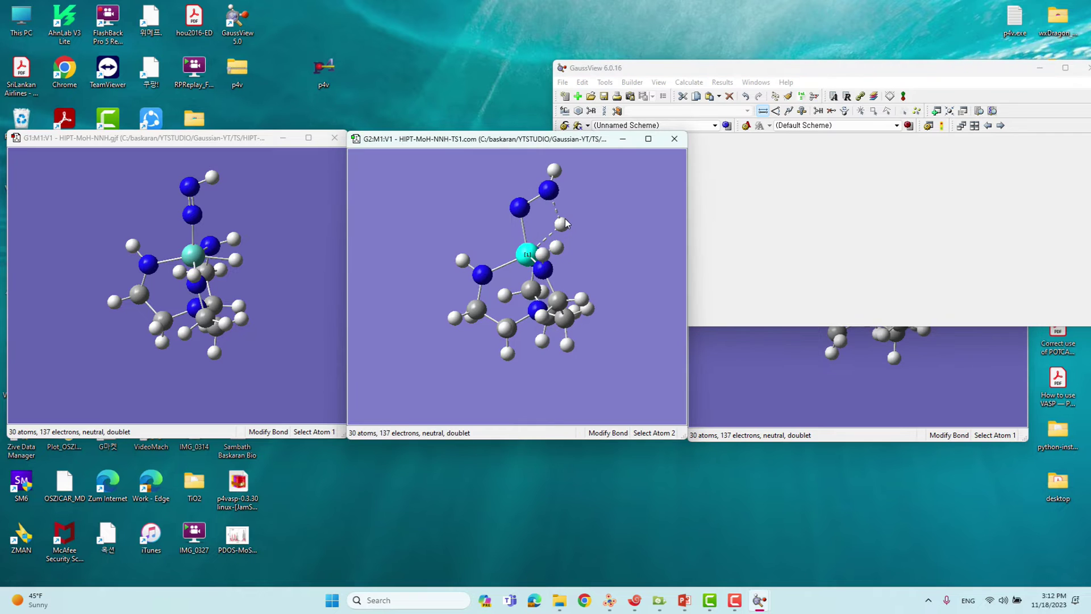
left_click(561, 225)
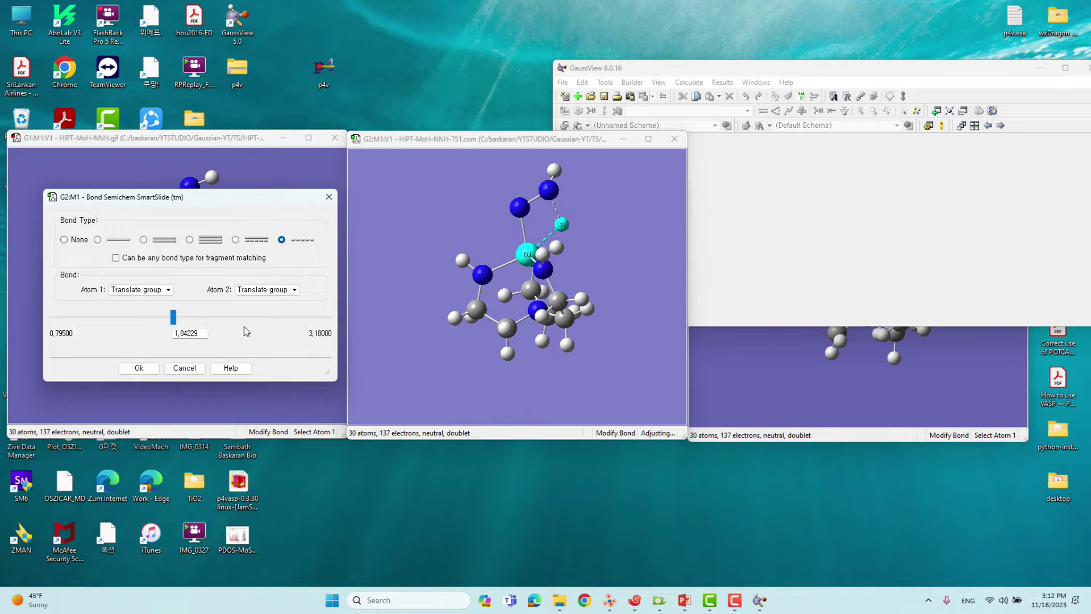
left_click(550, 192)
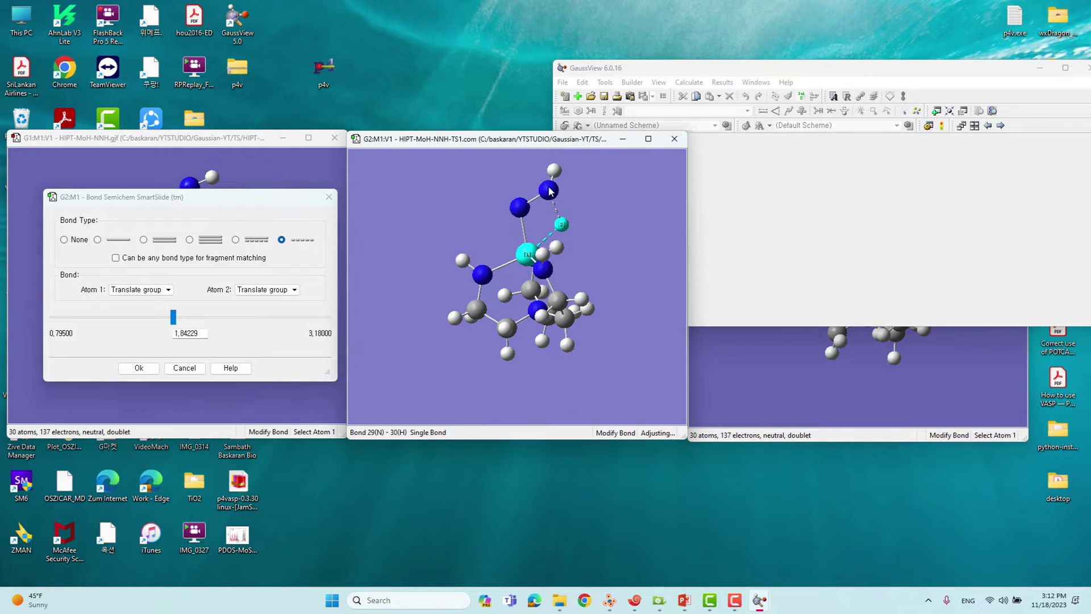
left_click(550, 191)
left_click(562, 225)
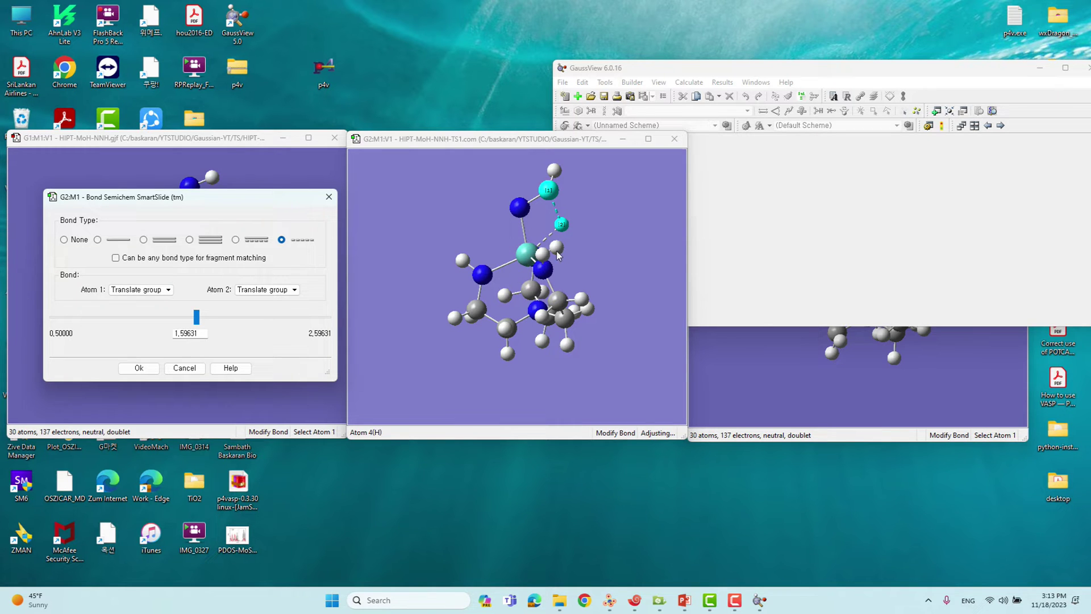
left_click(327, 198)
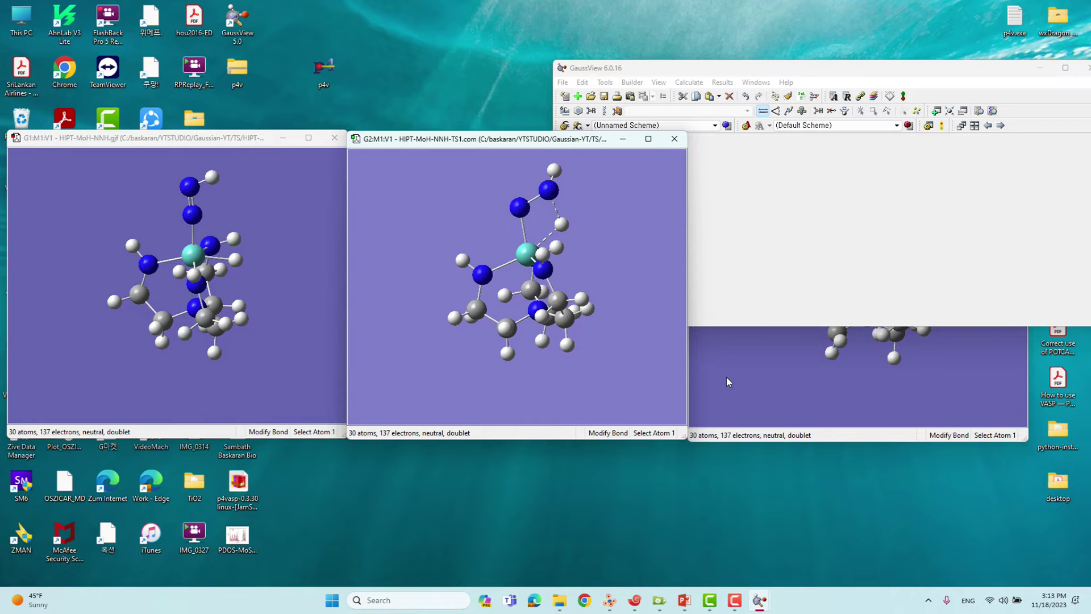
Step: Rotate the NNH2 product molecule to inspect it, then minimize its window
left_click(761, 392)
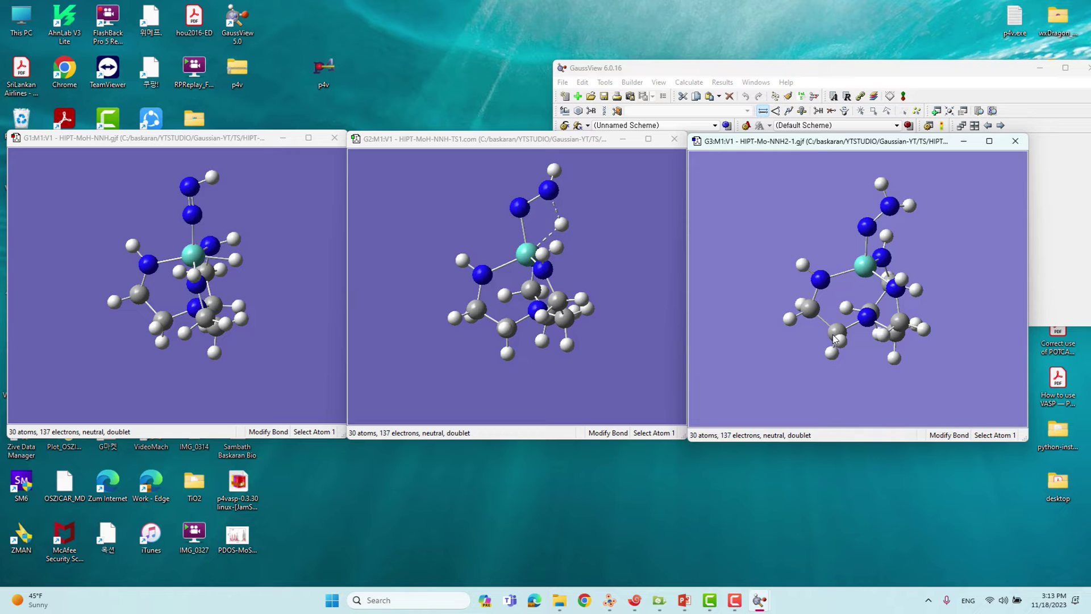
left_click_drag(872, 255, 872, 241)
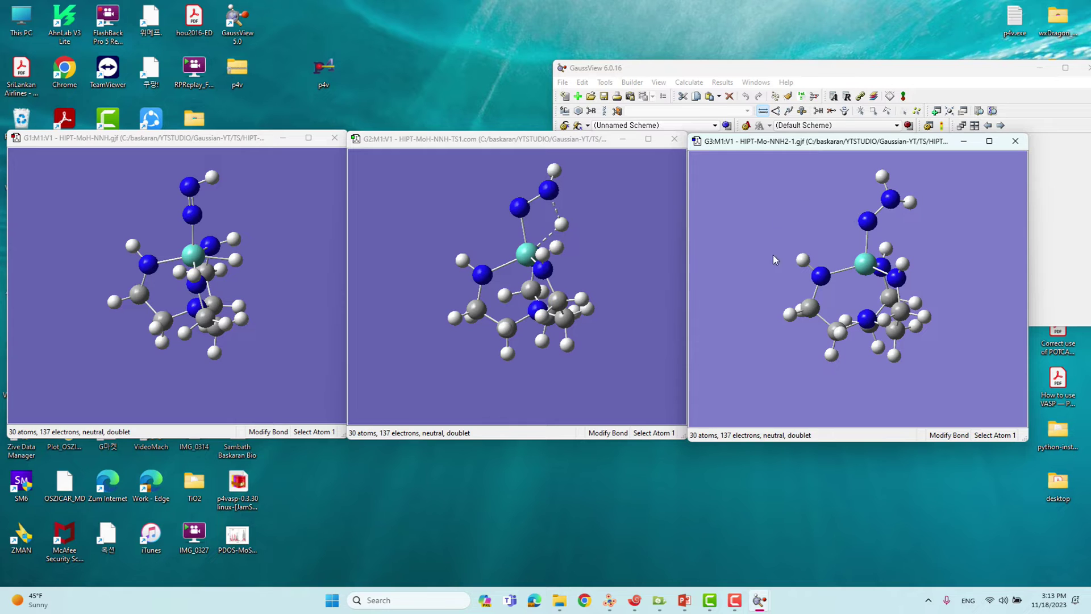
left_click_drag(878, 250, 878, 250)
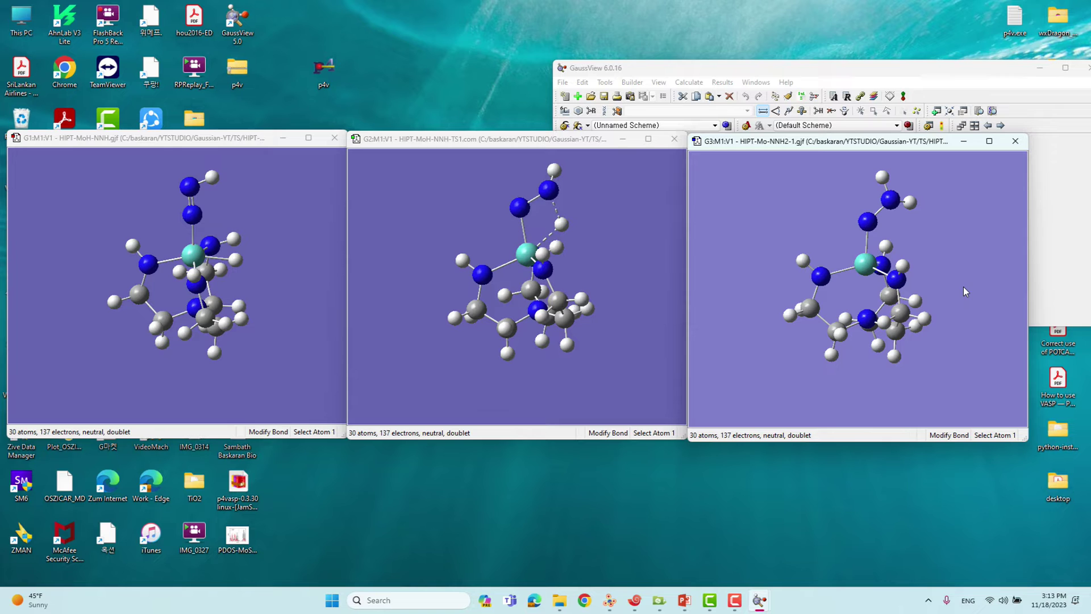
left_click(539, 245)
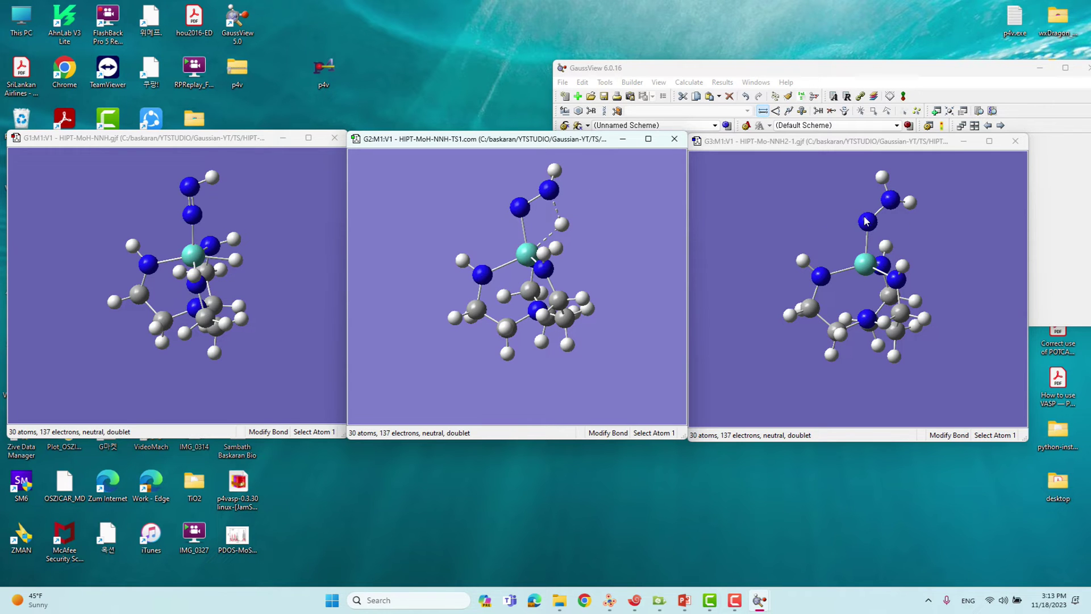
left_click(964, 141)
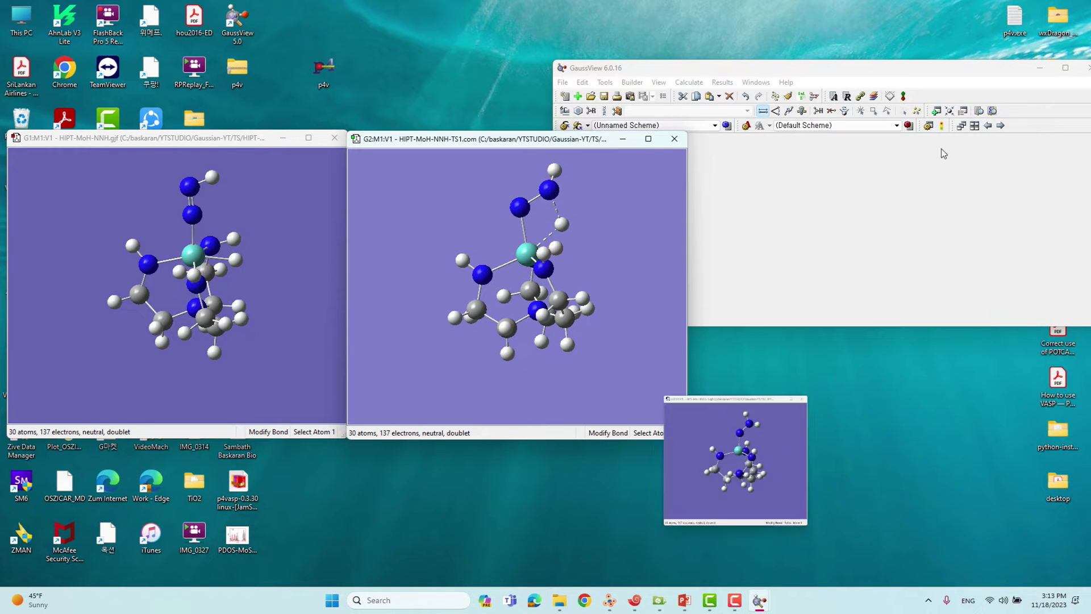
Step: Minimize the GaussView windows and open HIPT-MoH-NNH-TS1.com from the TS1 folder in Notepad++
left_click(623, 142)
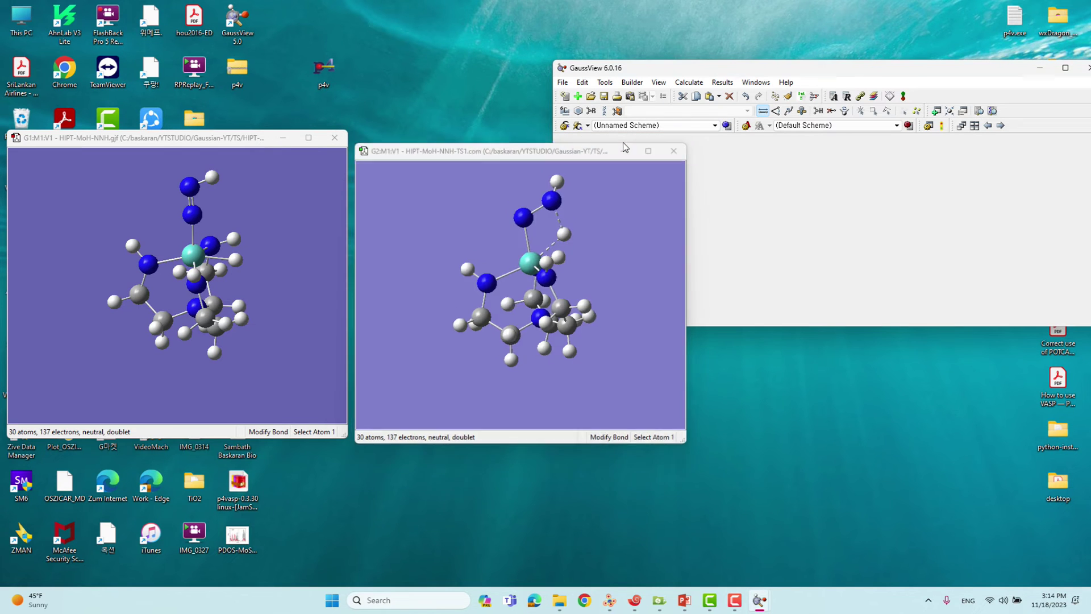
left_click(350, 176)
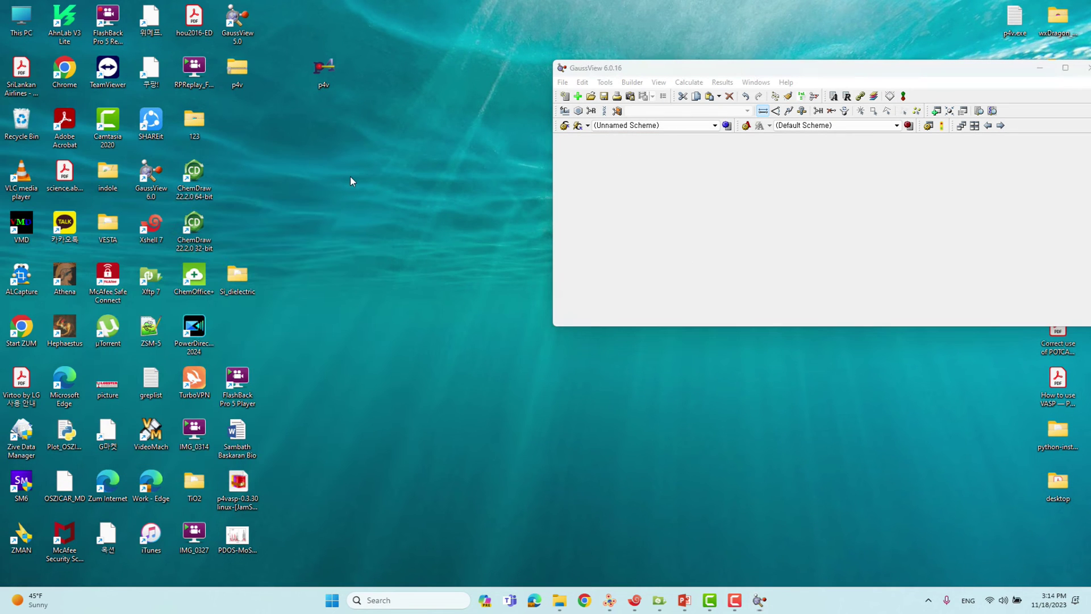
left_click(558, 601)
left_click(299, 93)
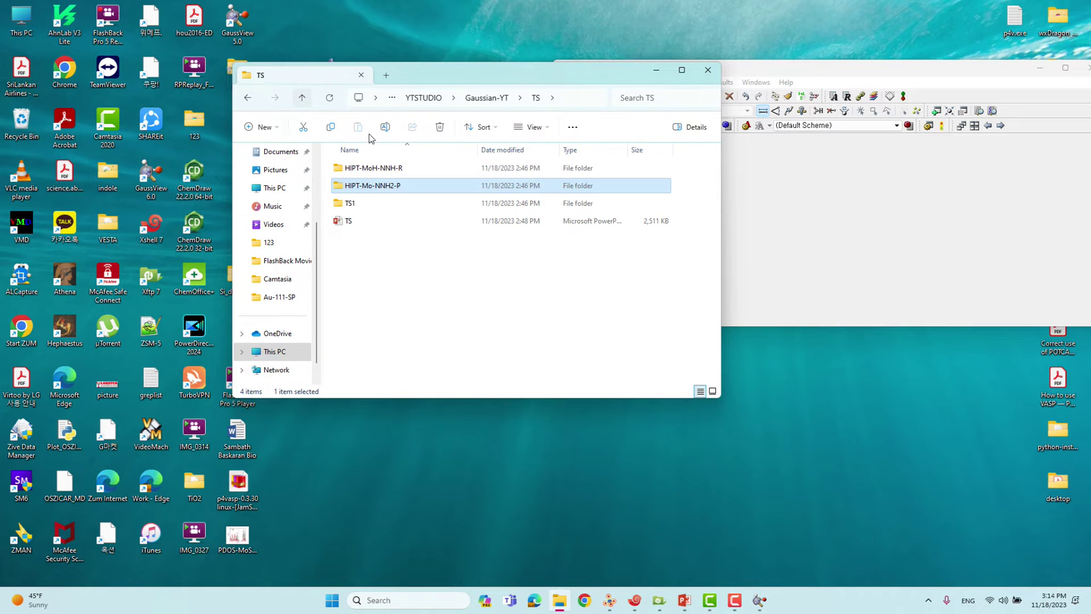
double_click(350, 204)
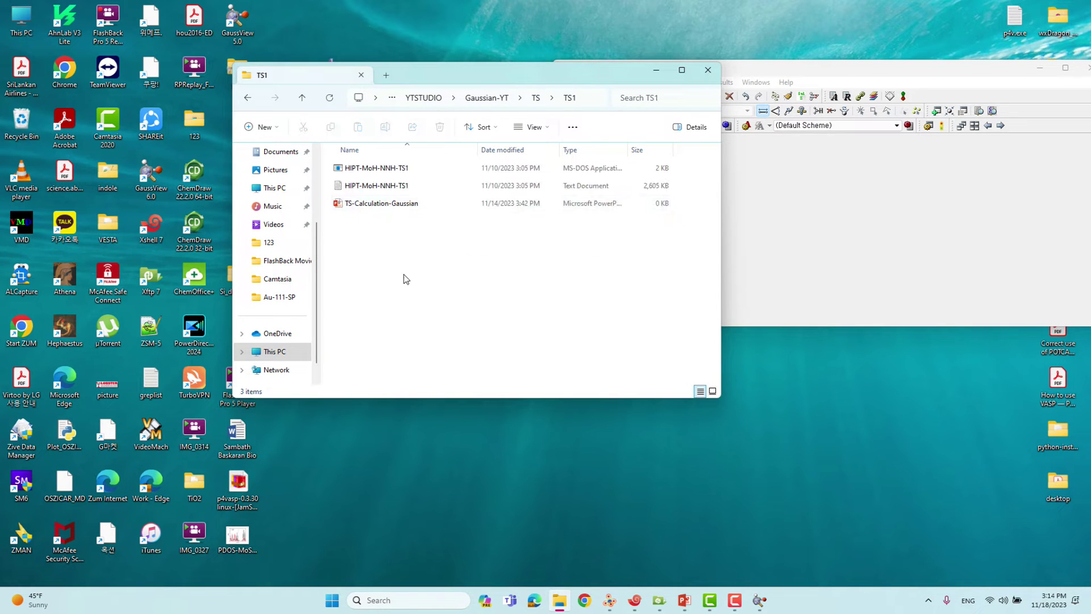
left_click(377, 170)
right_click(378, 170)
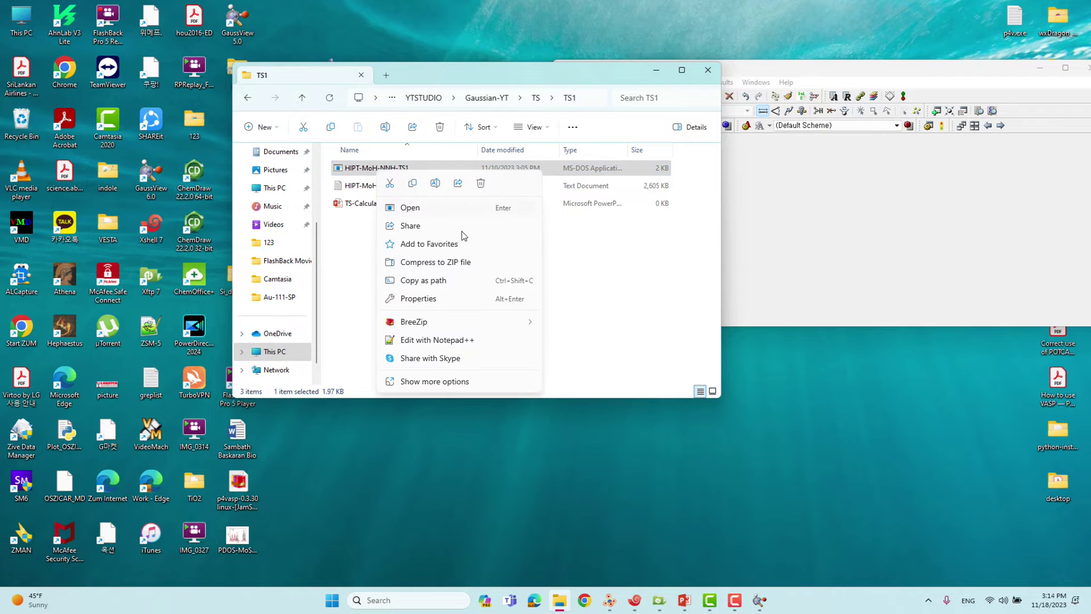
left_click(439, 338)
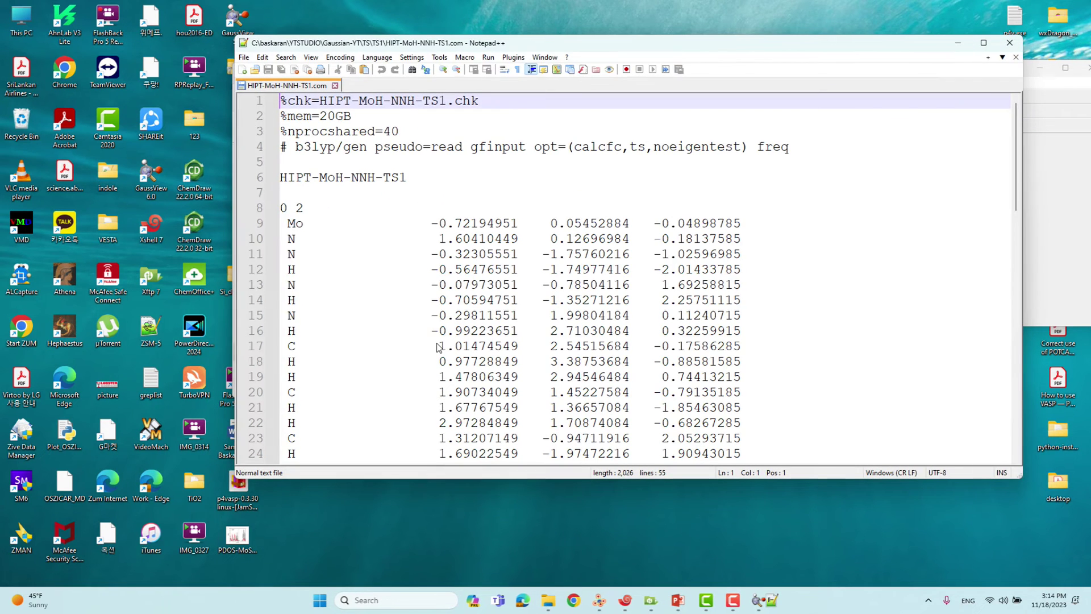
Step: Maximize Notepad++ and highlight the %chk, %mem=20GB and %nprocshared lines
left_click(983, 49)
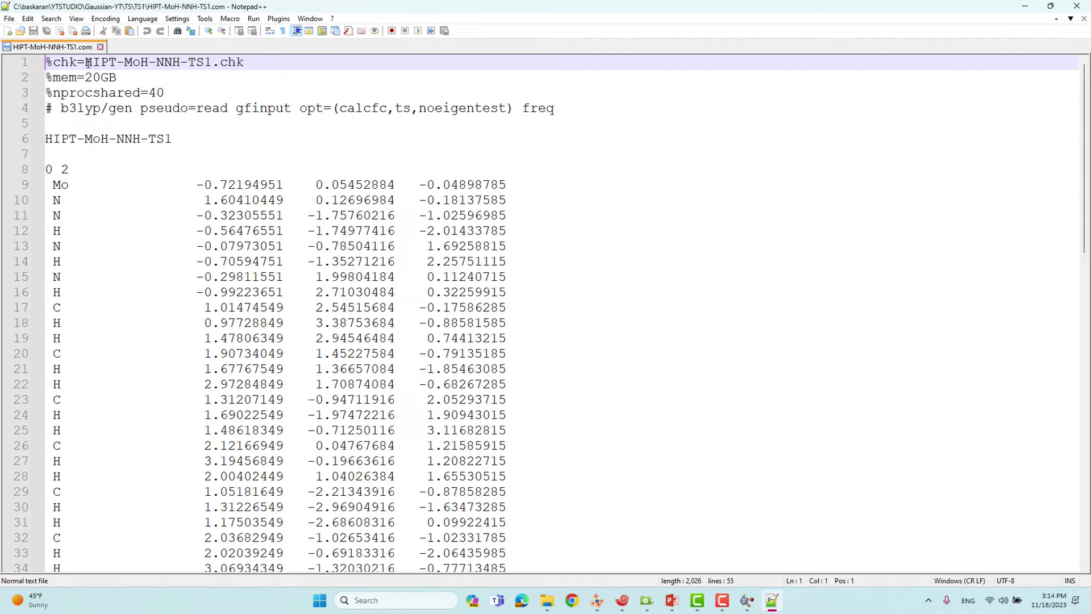
left_click_drag(84, 63, 212, 63)
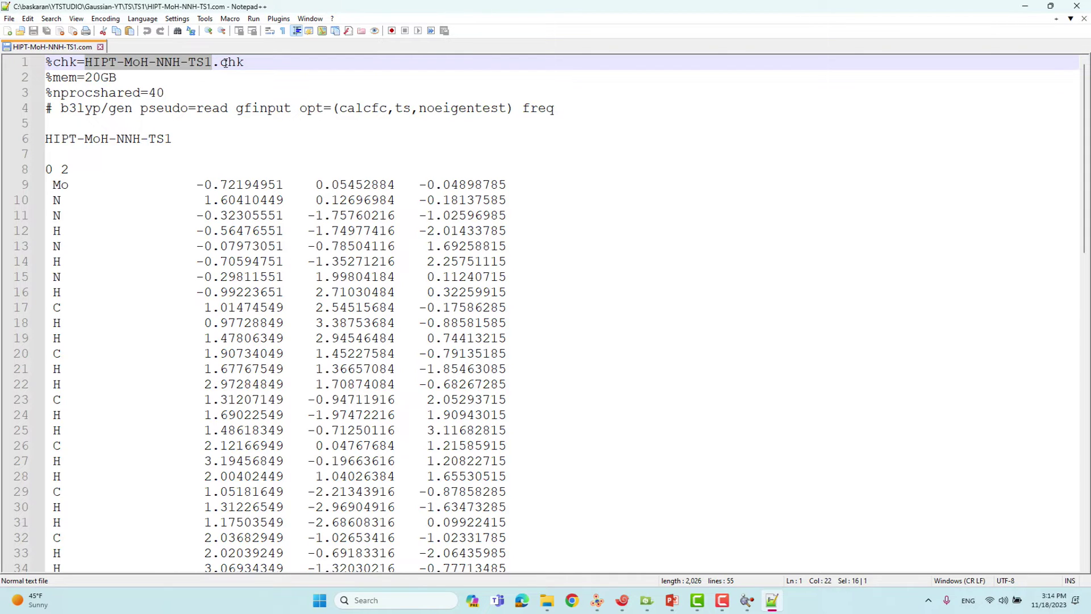
left_click_drag(118, 78, 46, 78)
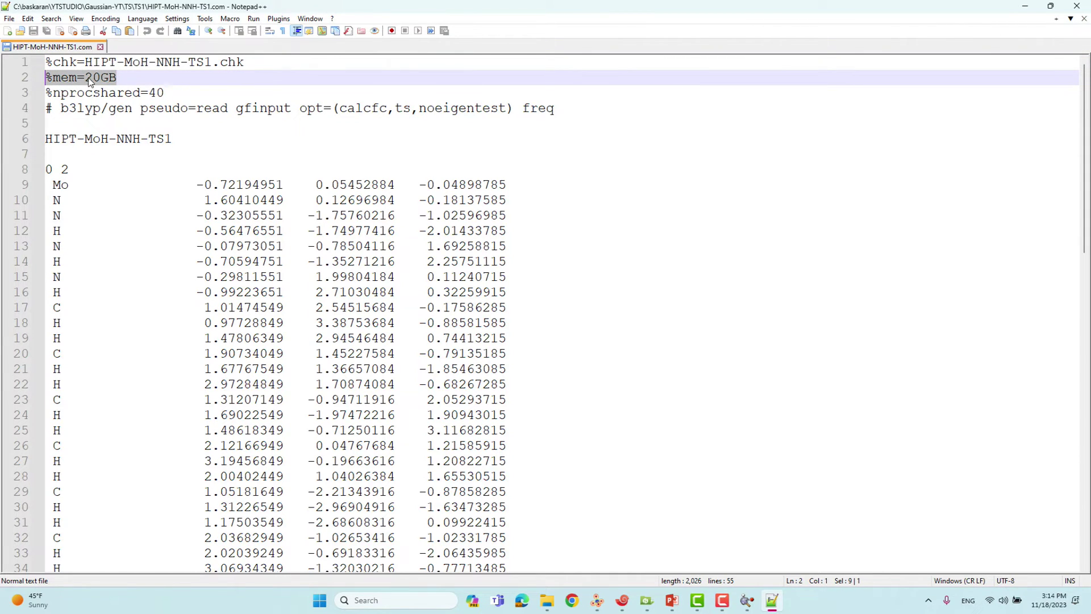
left_click_drag(165, 92, 50, 95)
left_click(176, 92)
left_click_drag(176, 92, 38, 80)
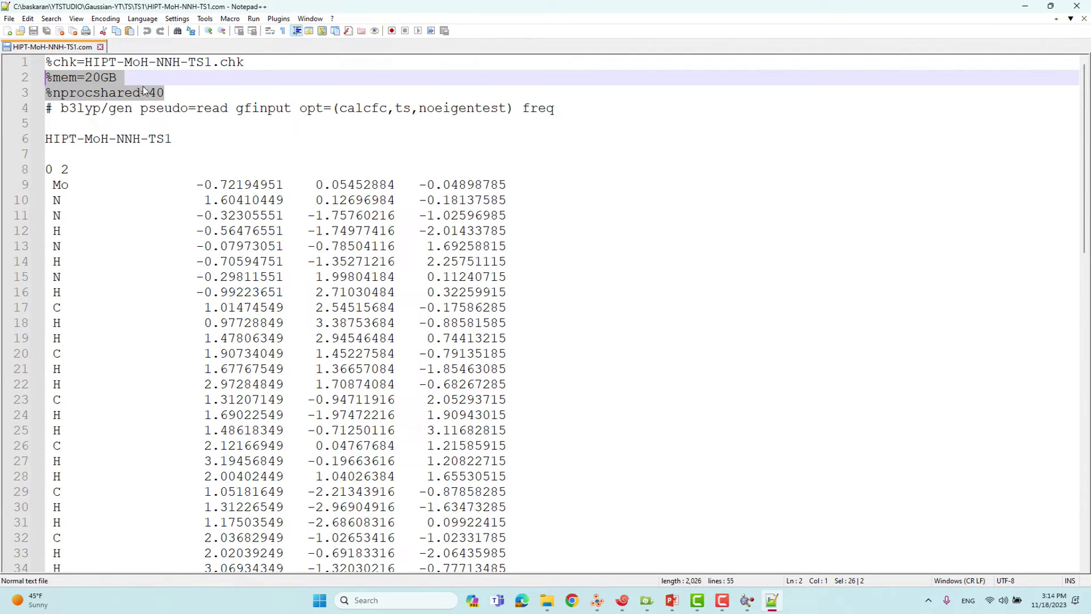
Step: Highlight %nprocshared=40 and the full b3lyp/gen pseudo=read gfinput route line
double_click(176, 94)
left_click_drag(176, 94, 53, 93)
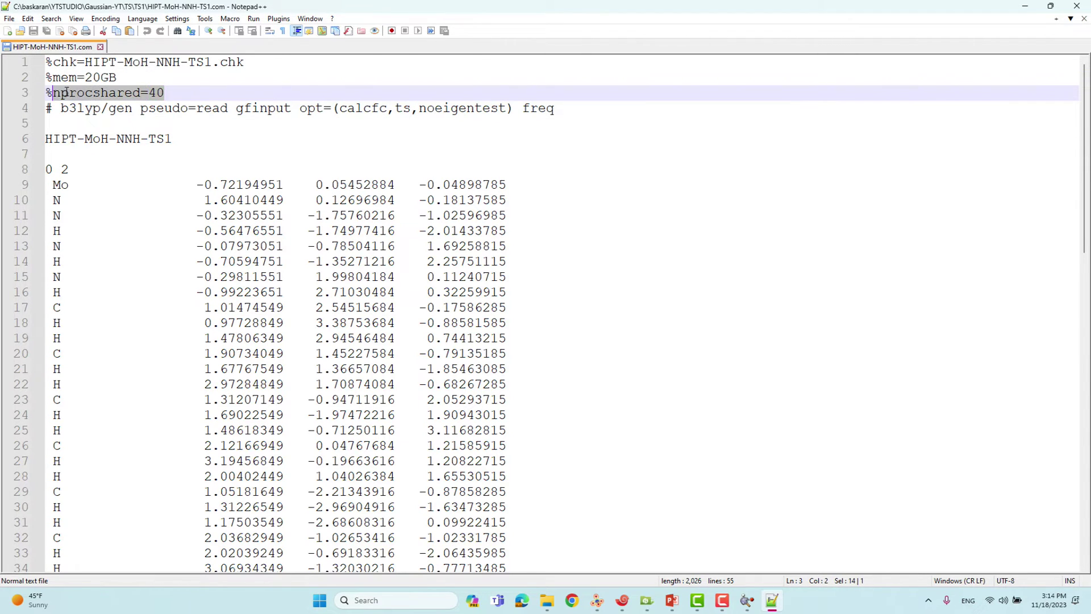
left_click(155, 109)
left_click_drag(45, 108, 564, 103)
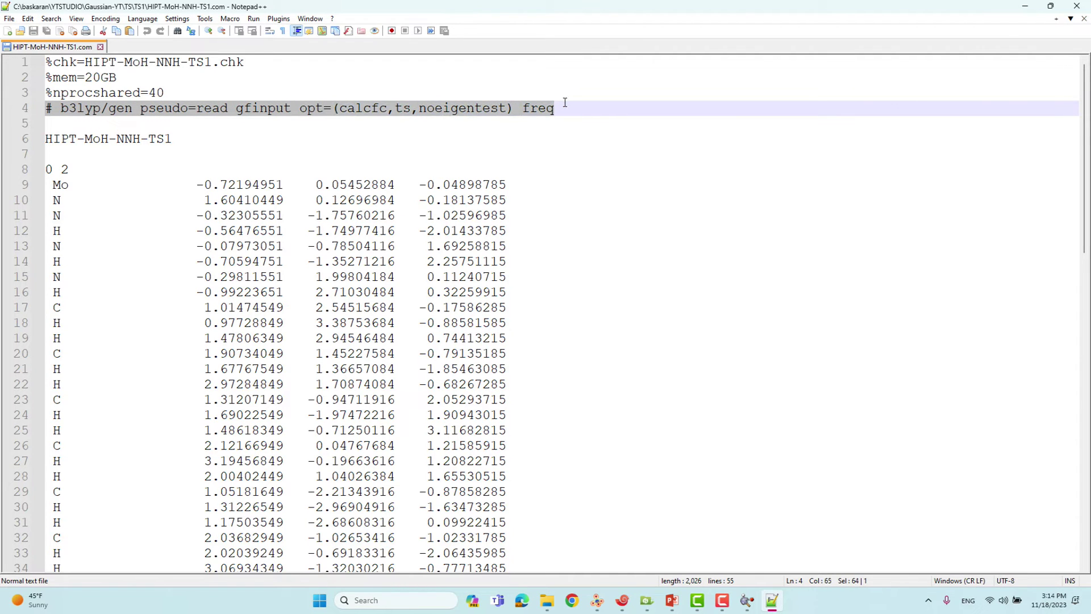
left_click_drag(101, 110, 62, 112)
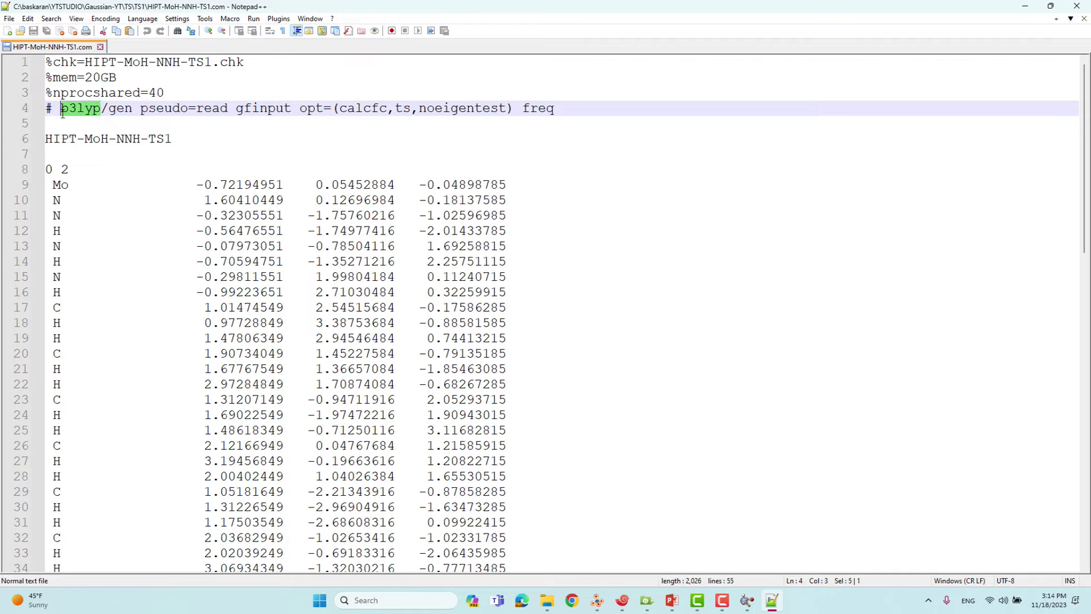
left_click_drag(303, 109, 111, 111)
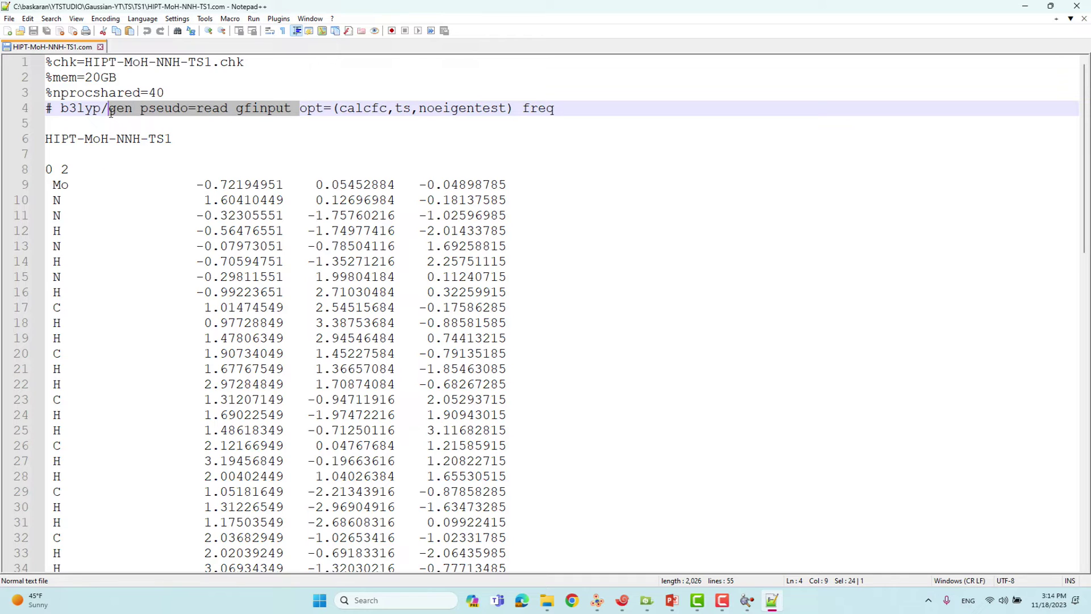
left_click_drag(300, 111, 556, 109)
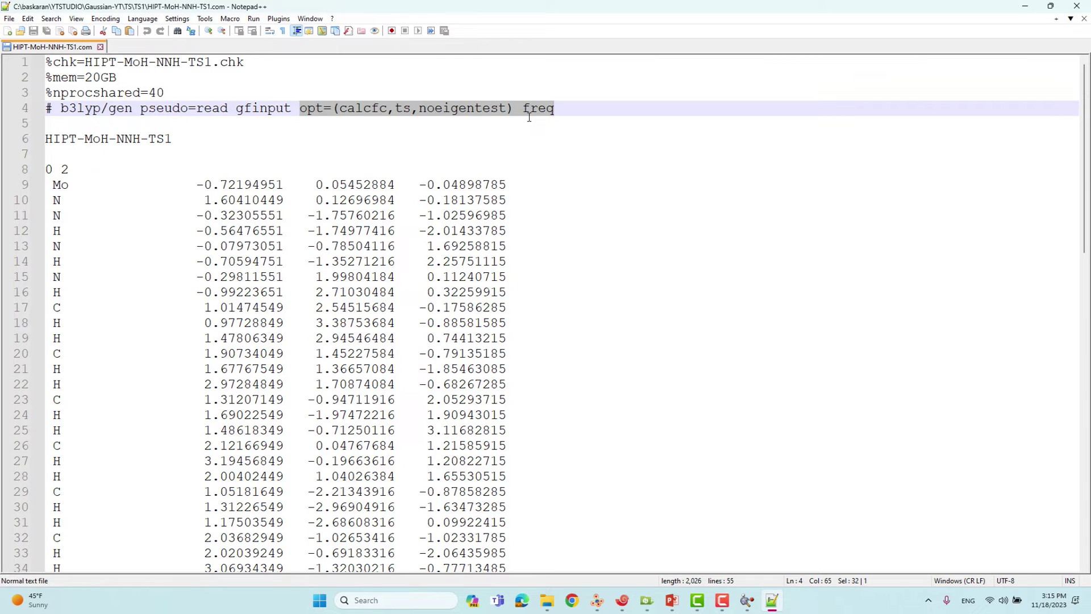
left_click(101, 127)
left_click_drag(171, 139, 34, 146)
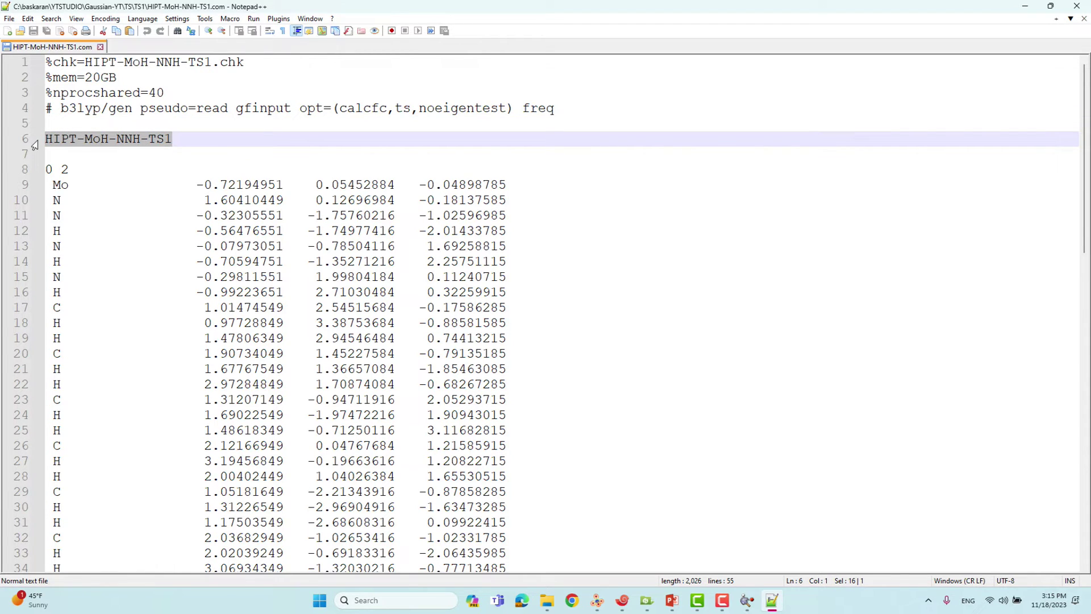
left_click_drag(57, 169, 46, 168)
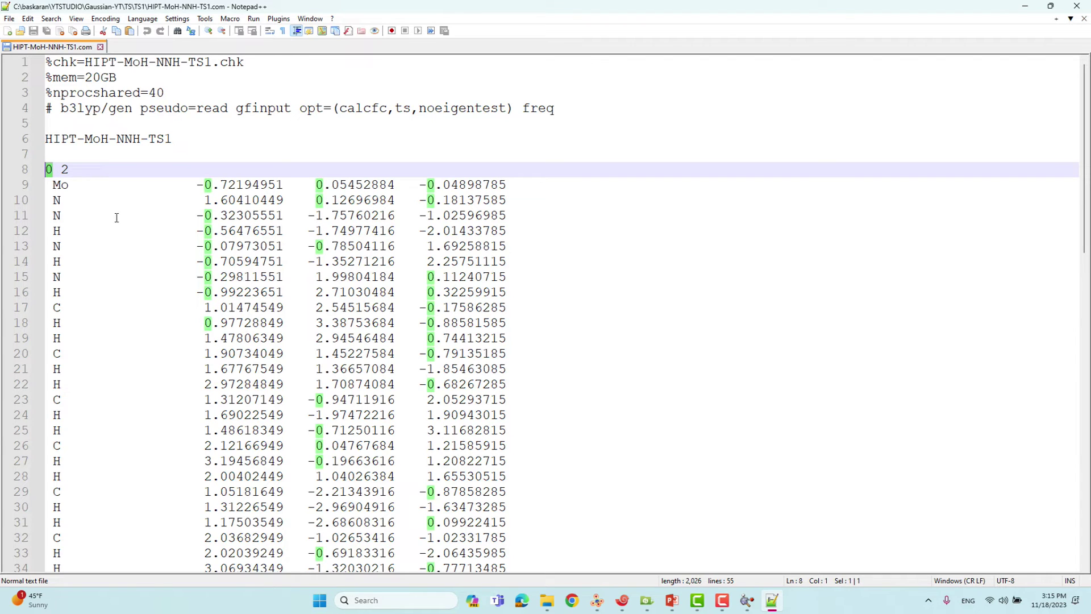
double_click(65, 169)
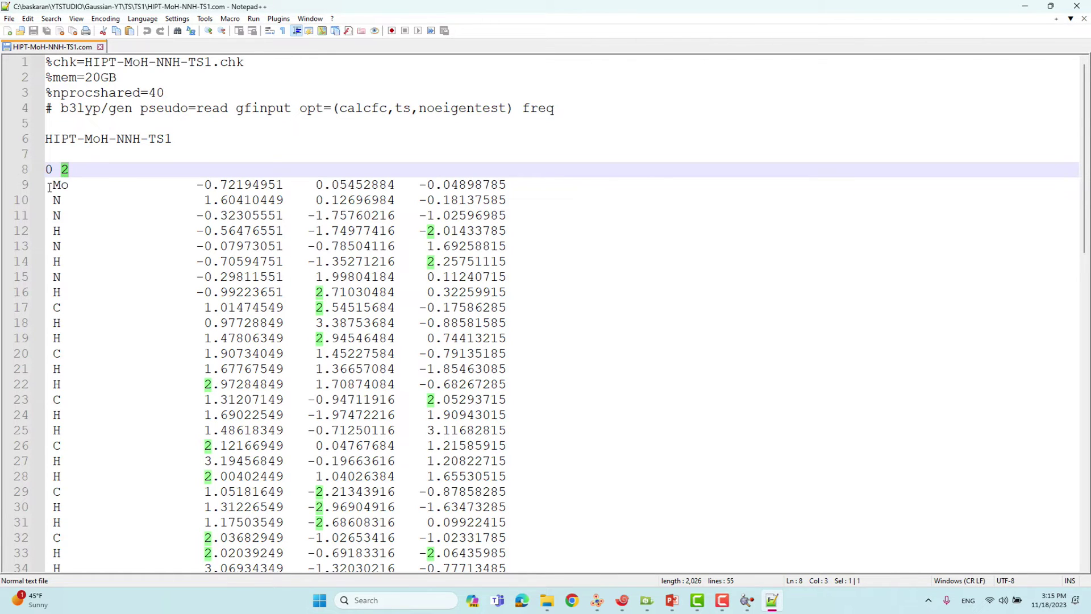
left_click(48, 185)
left_click_drag(48, 185, 506, 290)
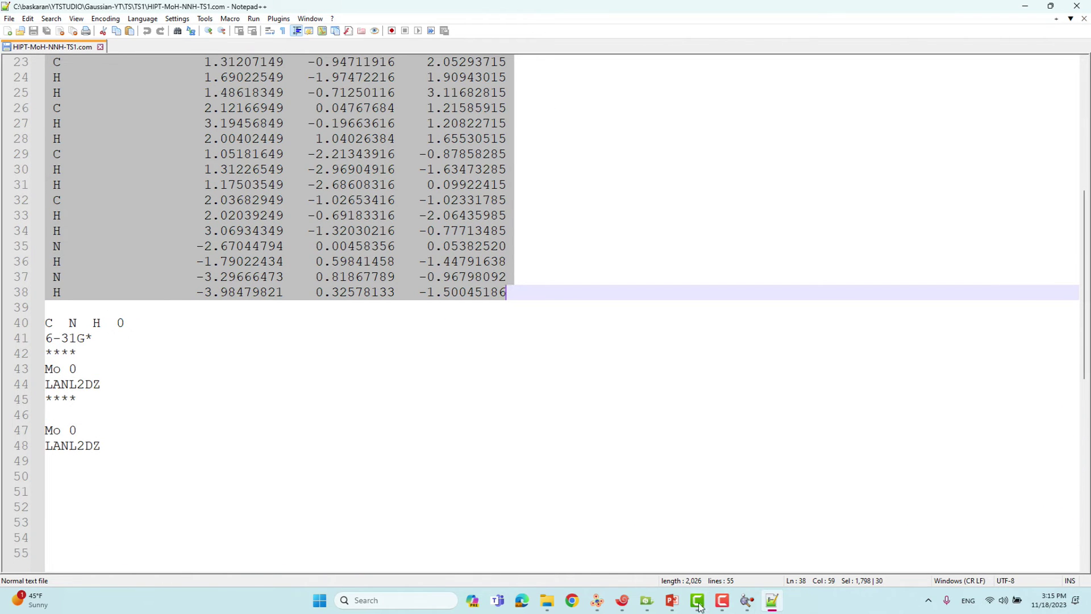
Step: Briefly rotate the TS1 molecule in GaussView, then bring HIPT-MoH-NNH-TS1.com in Notepad++ back in front
left_click(672, 602)
left_click(674, 607)
left_click(755, 598)
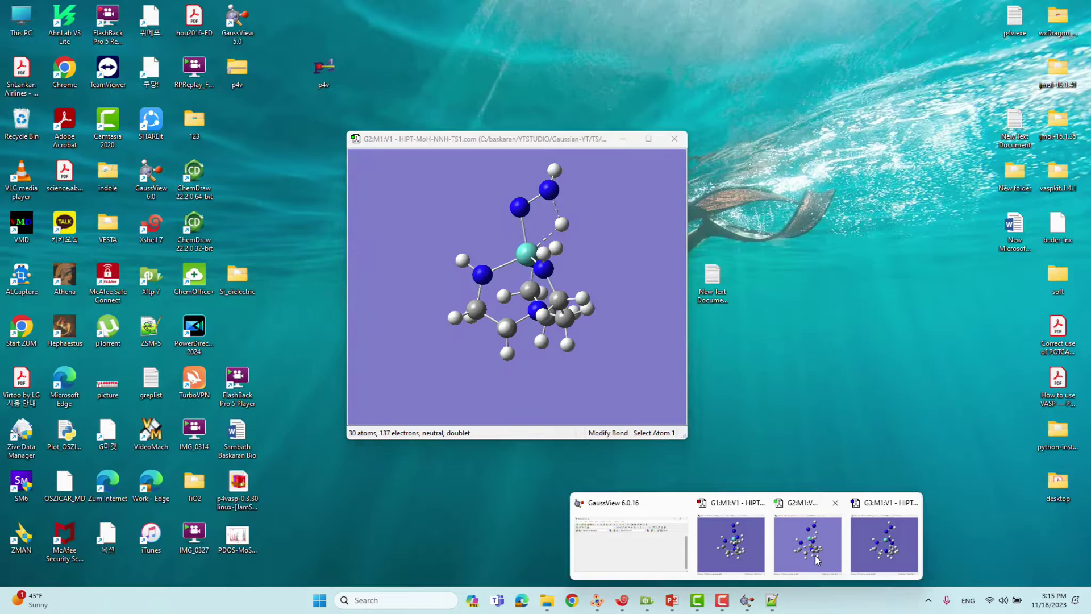
left_click(815, 555)
left_click_drag(543, 285, 539, 288)
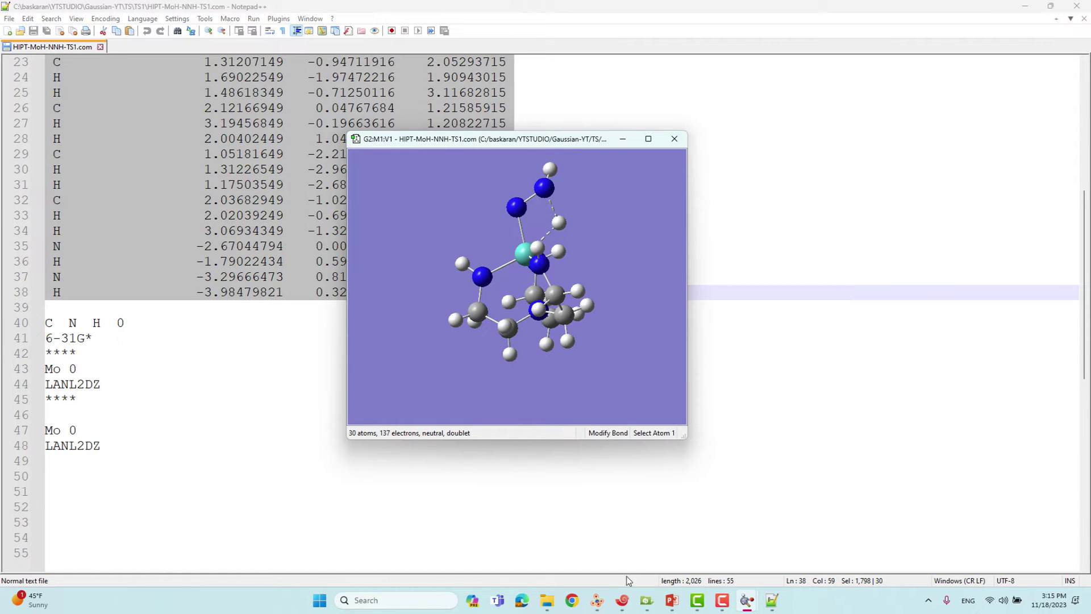
mouse_move(591, 608)
left_click(233, 175)
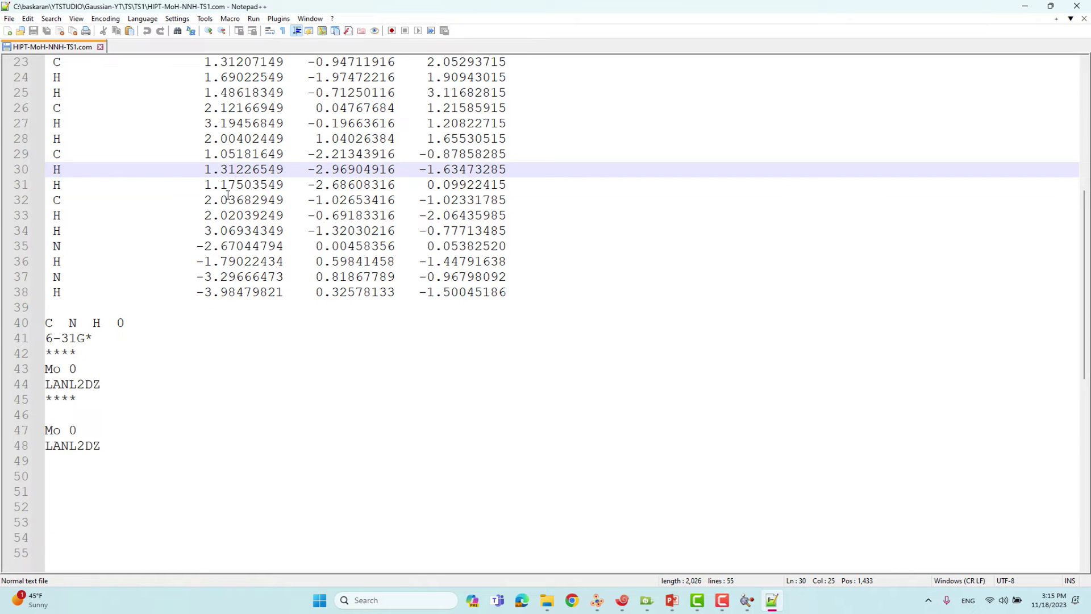
Step: Review the C N H 0 element line, the 6-31G* basis set and its **** separator
scroll(228, 195, "up", 4)
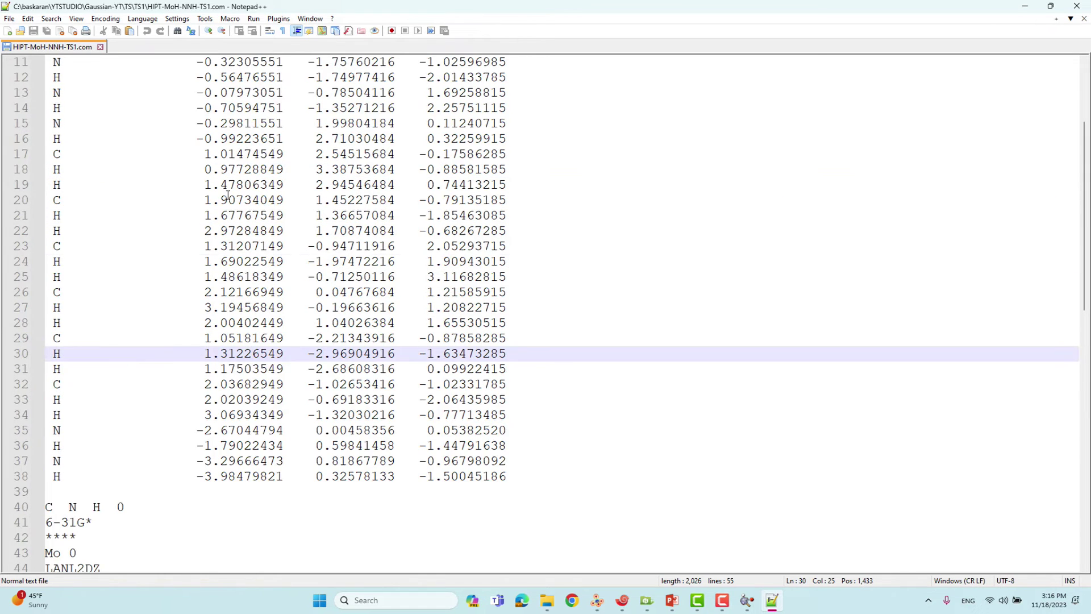
scroll(228, 195, "up", 3)
left_click_drag(47, 171, 506, 292)
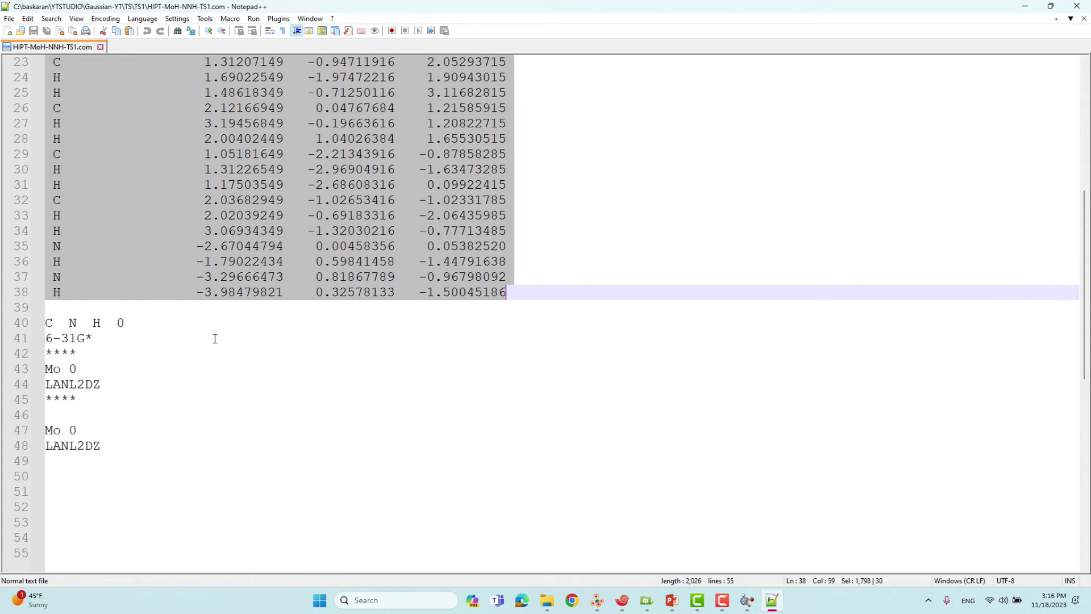
left_click(109, 323)
left_click_drag(45, 322, 100, 323)
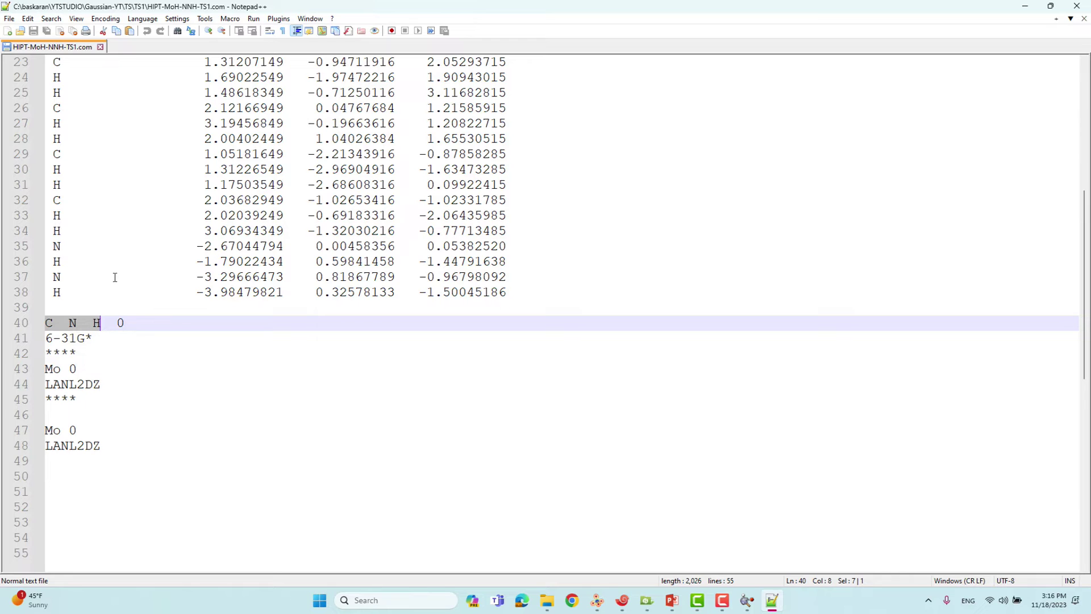
scroll(100, 282, "up", 2)
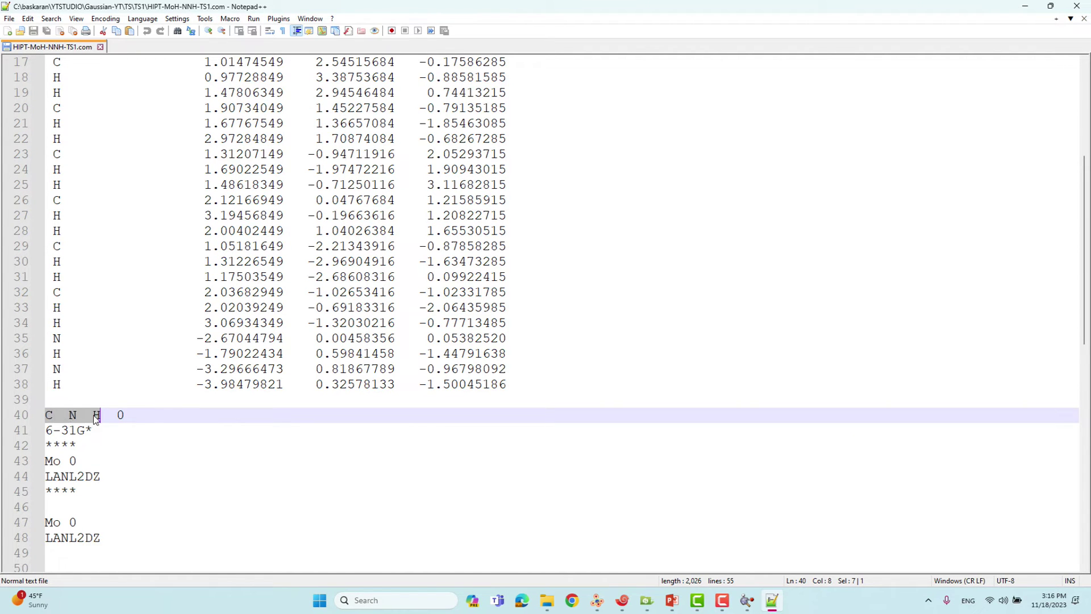
double_click(121, 415)
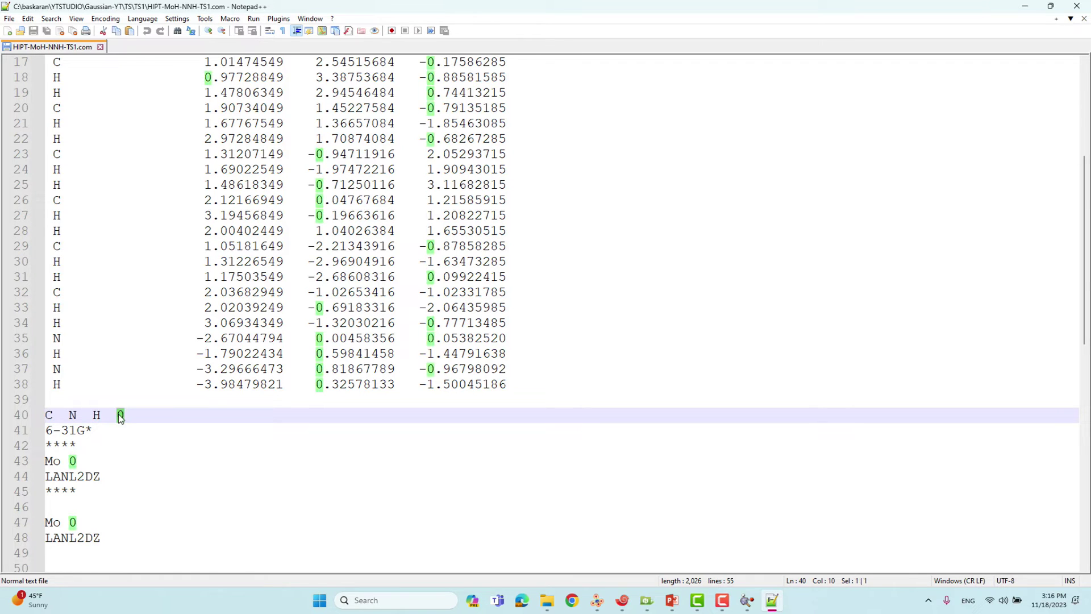
left_click_drag(96, 432, 45, 432)
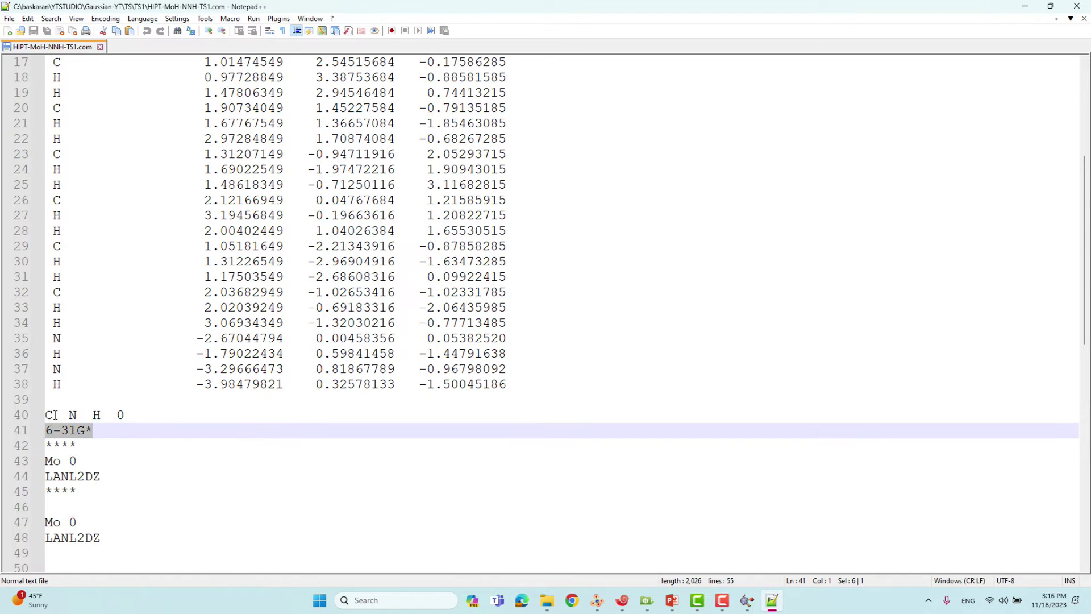
left_click(76, 446)
left_click_drag(76, 446, 44, 446)
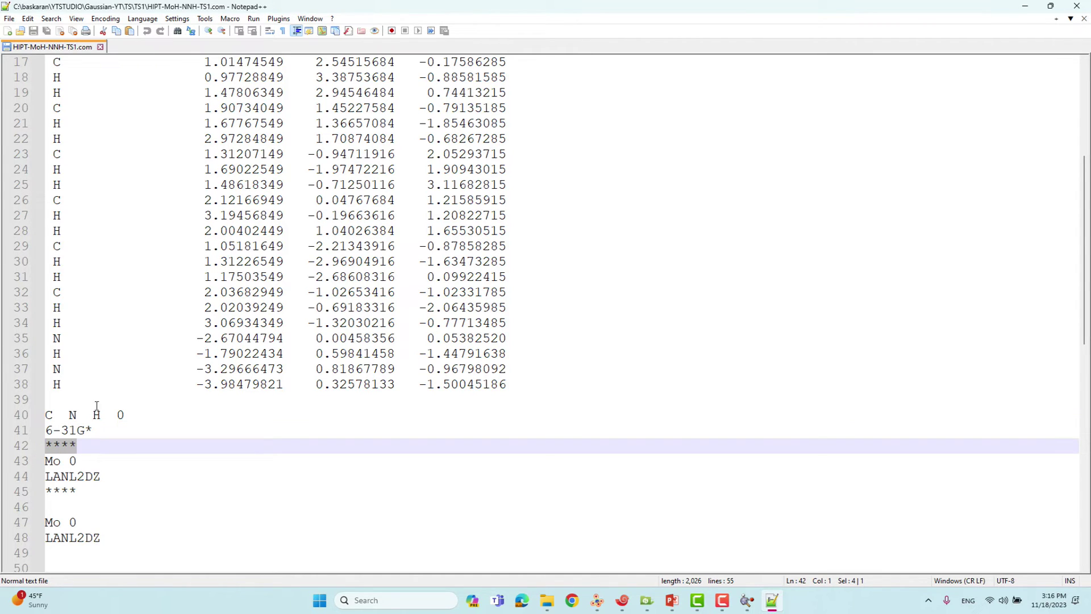
Step: Review the Mo 0 line, the second **** separator and the Mo LANL2DZ basis block
scroll(117, 341, "down", 1)
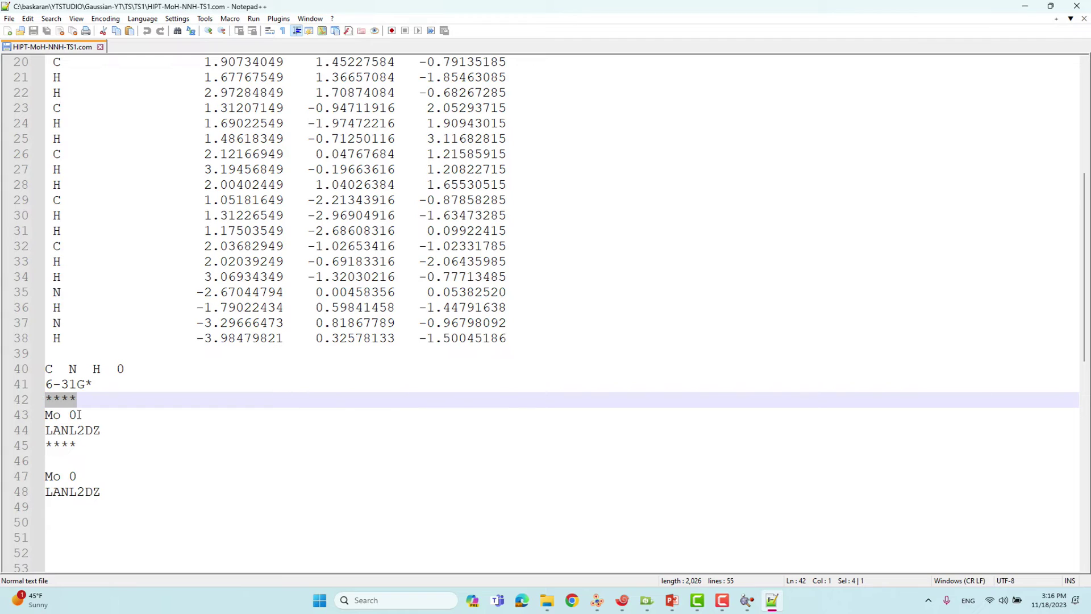
left_click_drag(94, 384, 41, 381)
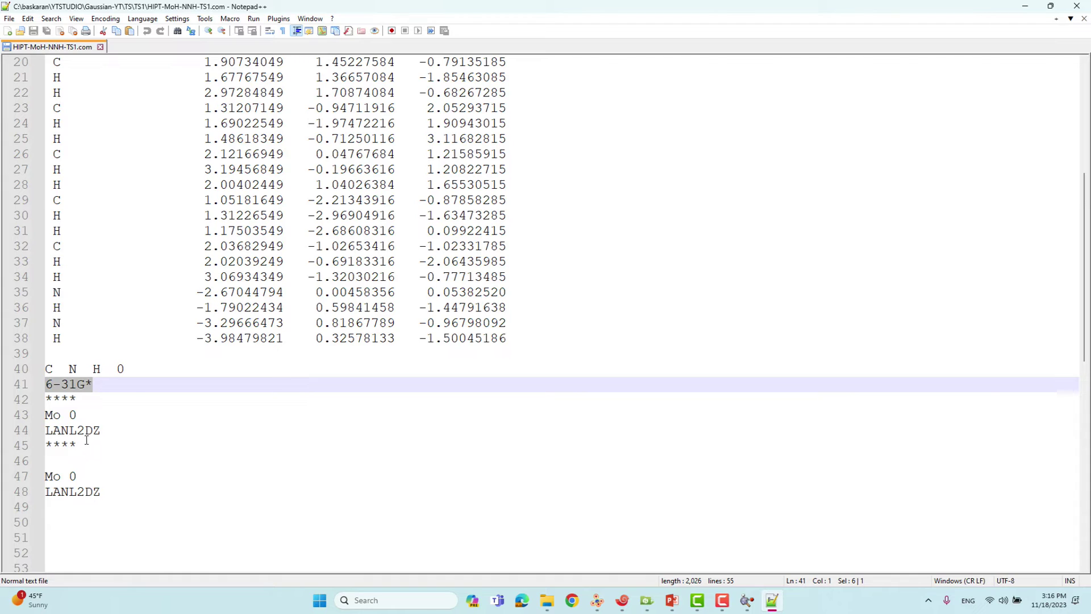
double_click(71, 414)
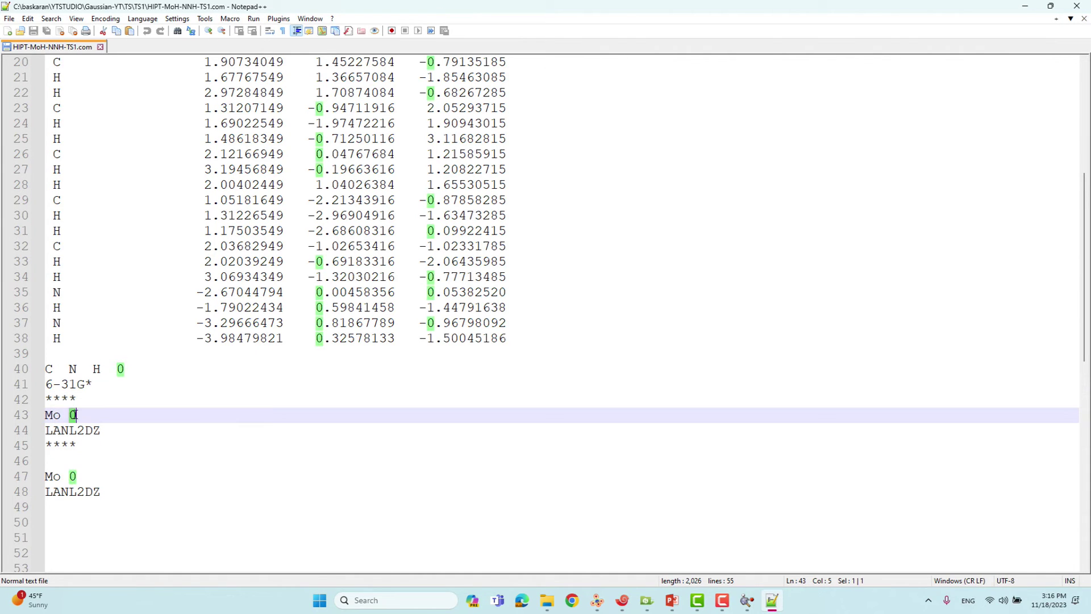
left_click(86, 445)
left_click_drag(85, 445, 38, 443)
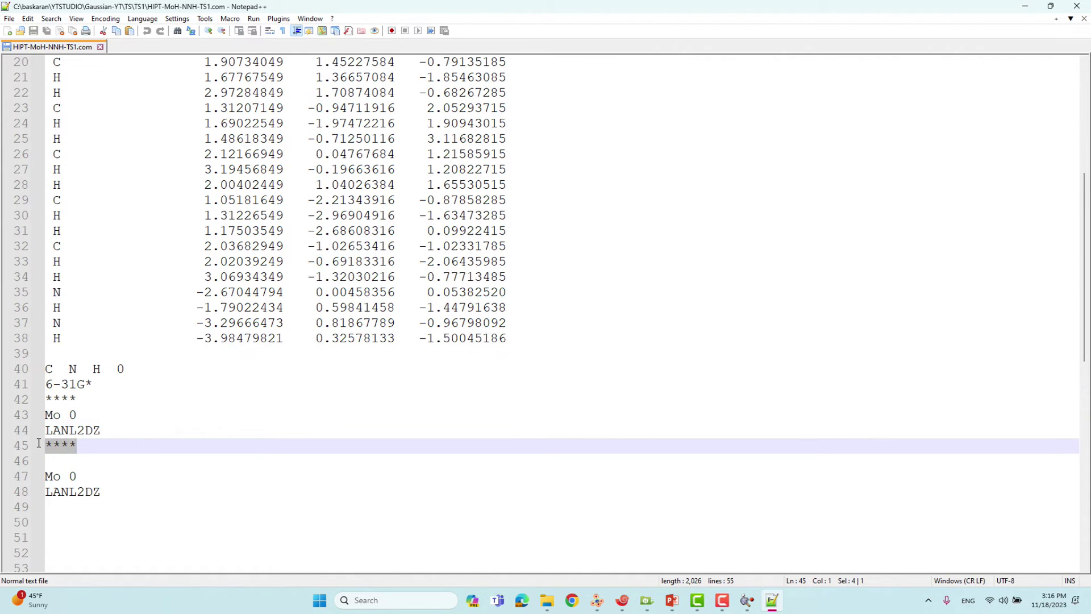
left_click(80, 444)
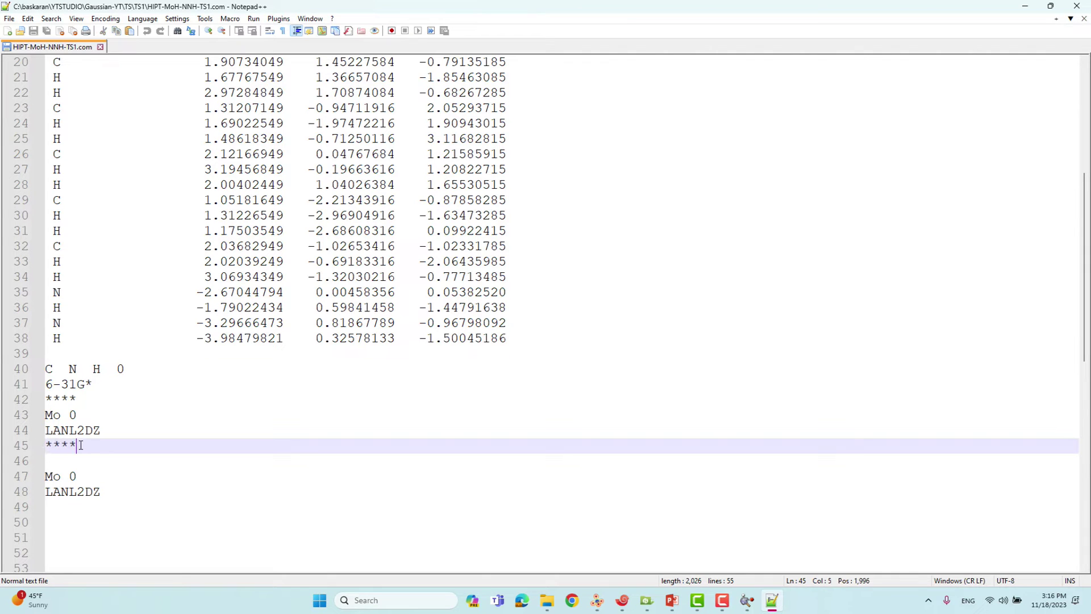
left_click_drag(76, 445, 39, 416)
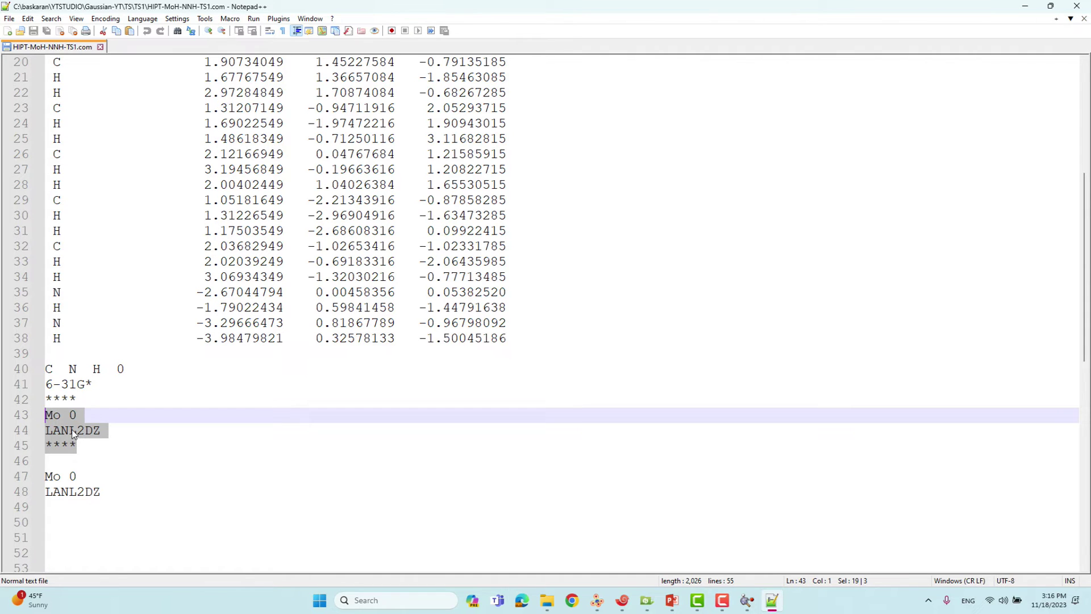
scroll(71, 429, "down", 1)
Step: Append blank lines after the final Mo 0 / LANL2DZ pseudopotential line and save the file
left_click(52, 417)
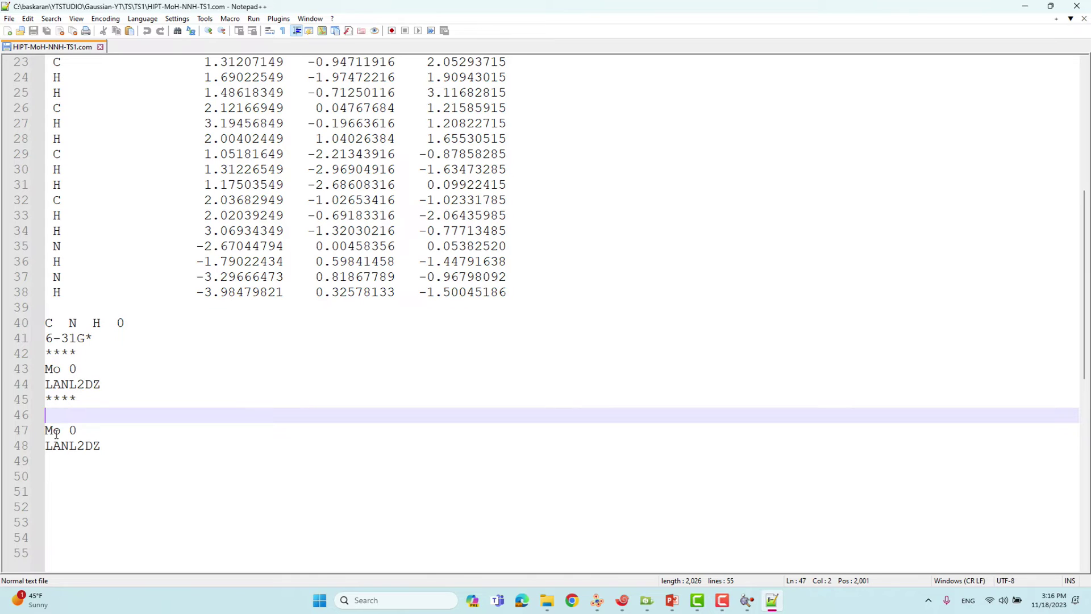
left_click(55, 431)
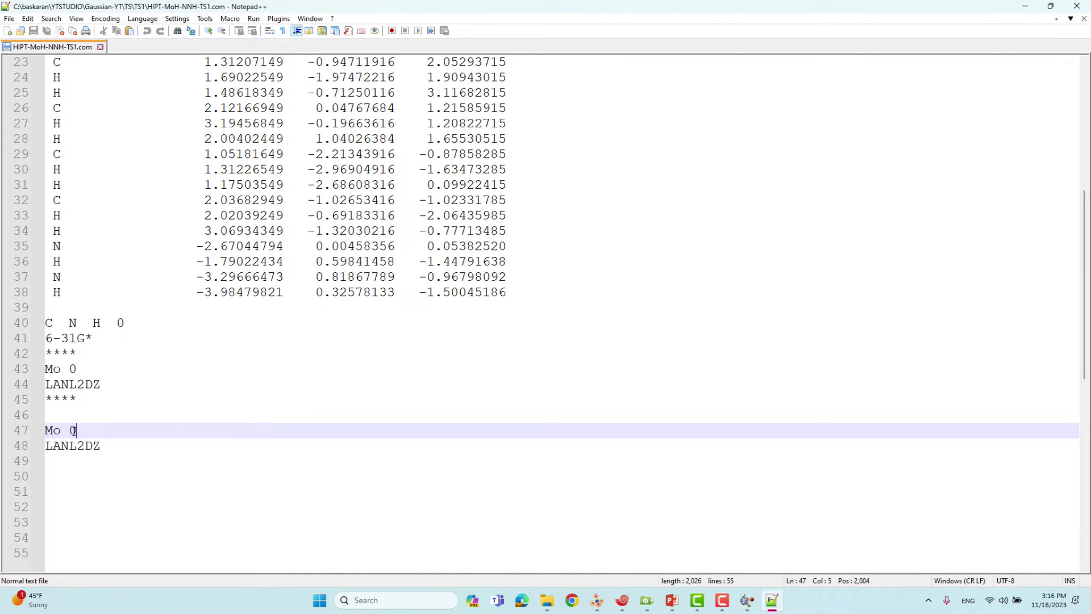
left_click_drag(106, 446, 40, 446)
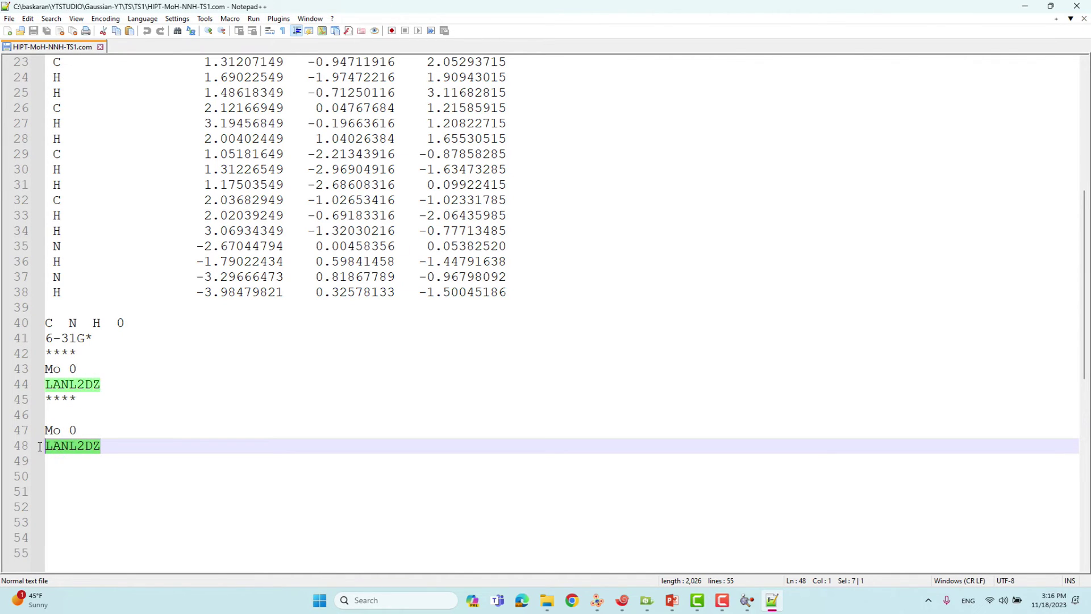
left_click(102, 447)
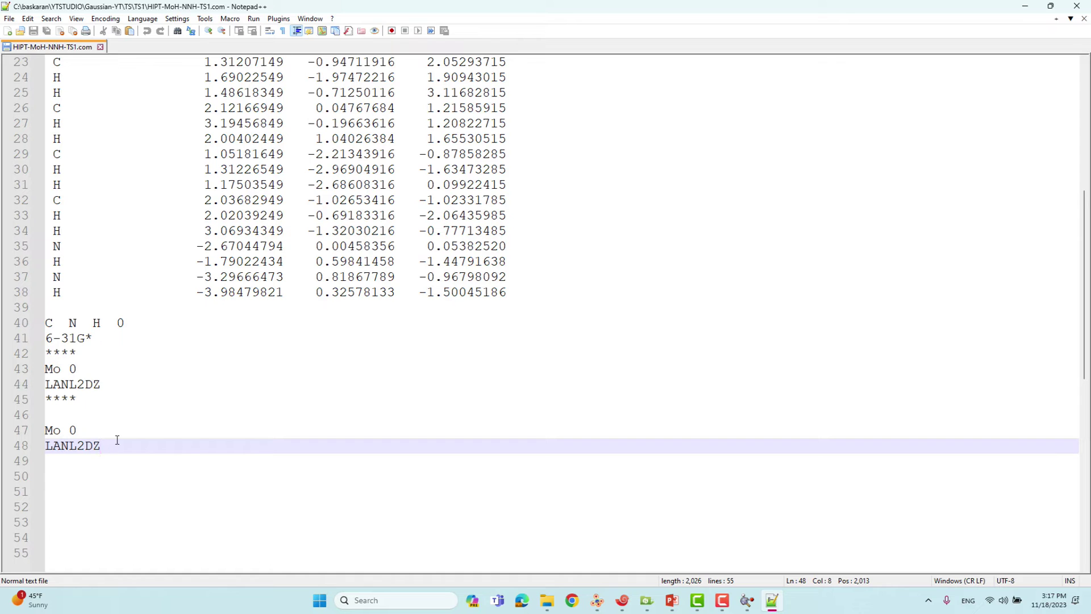
key("Return")
key("Return")
key("Return")
key("Return")
key("Return")
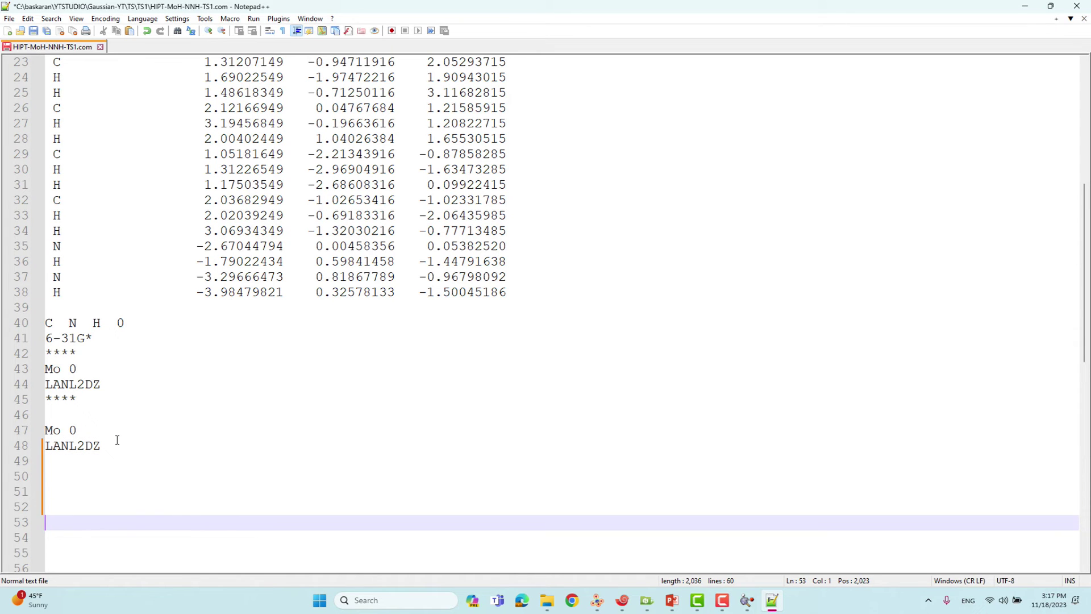
left_click(33, 32)
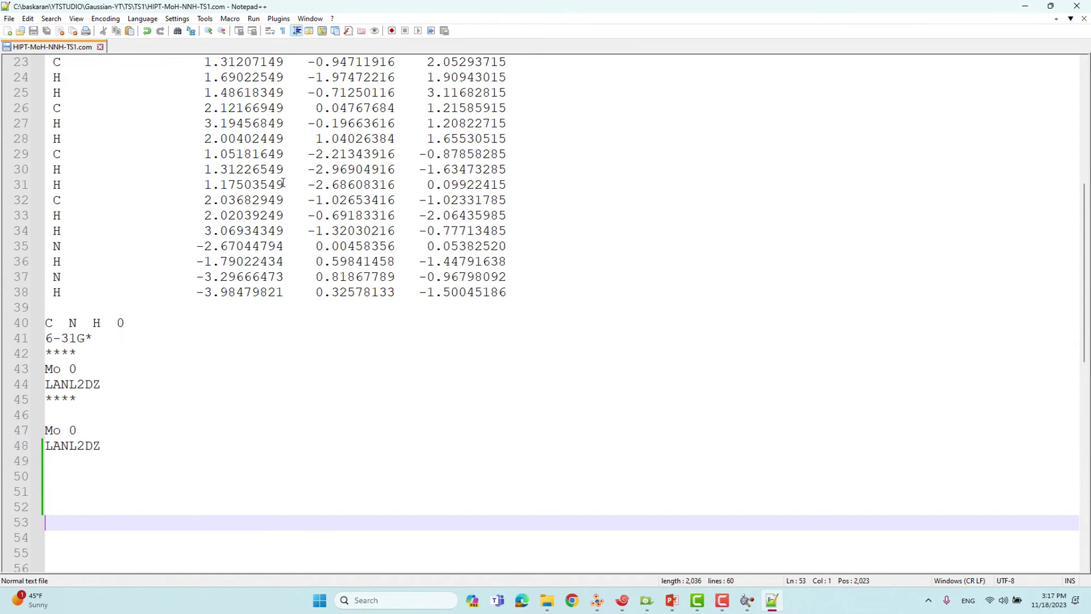
scroll(283, 182, "up", 7)
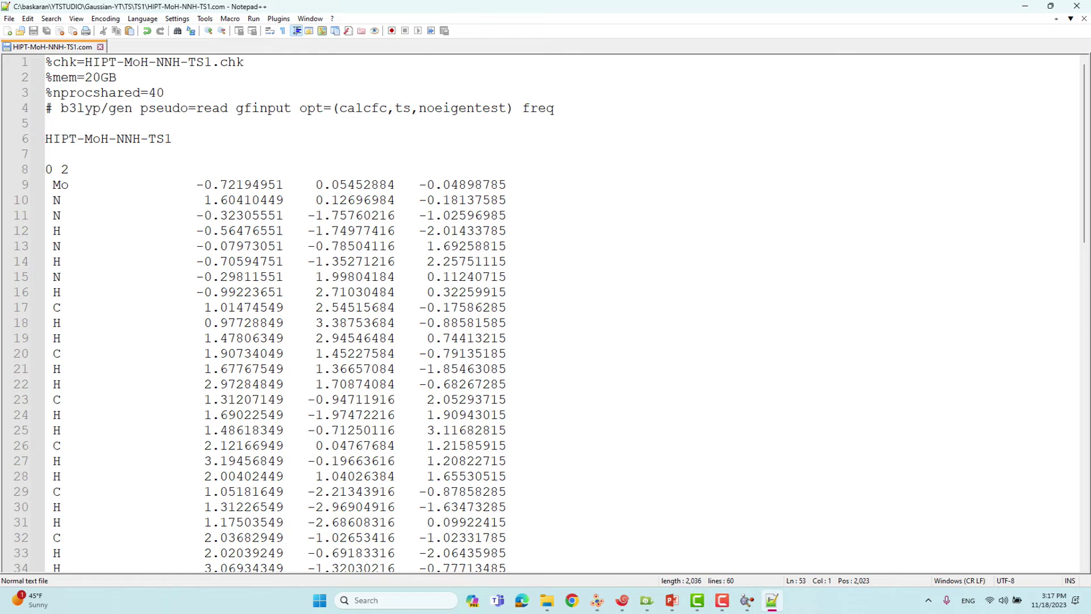
Step: Minimize Notepad++, close the input-structure view, and place Explorer and GaussView side by side
left_click(1026, 7)
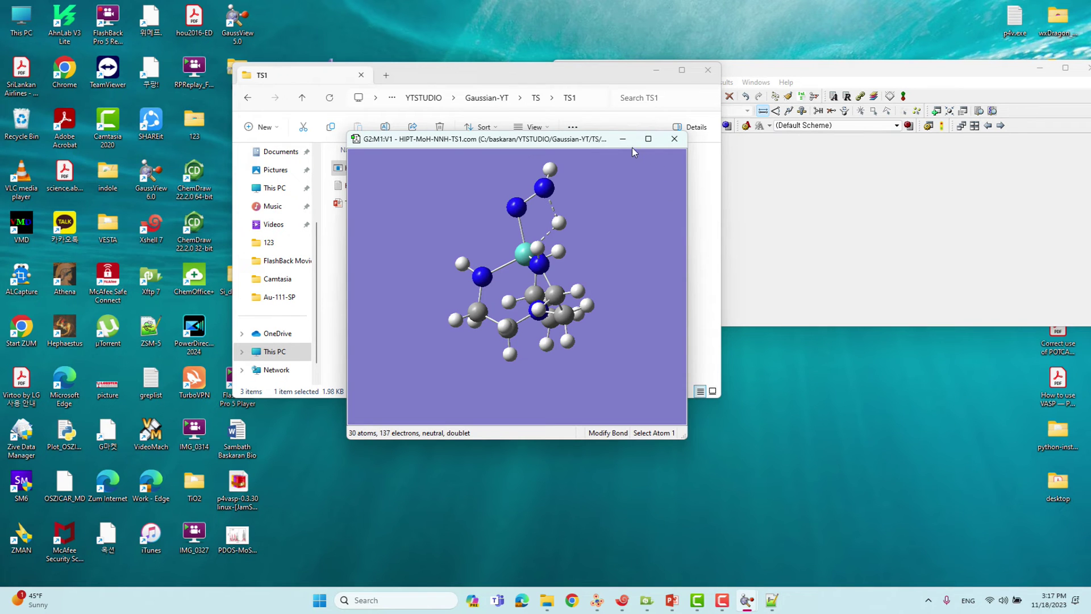
left_click(674, 139)
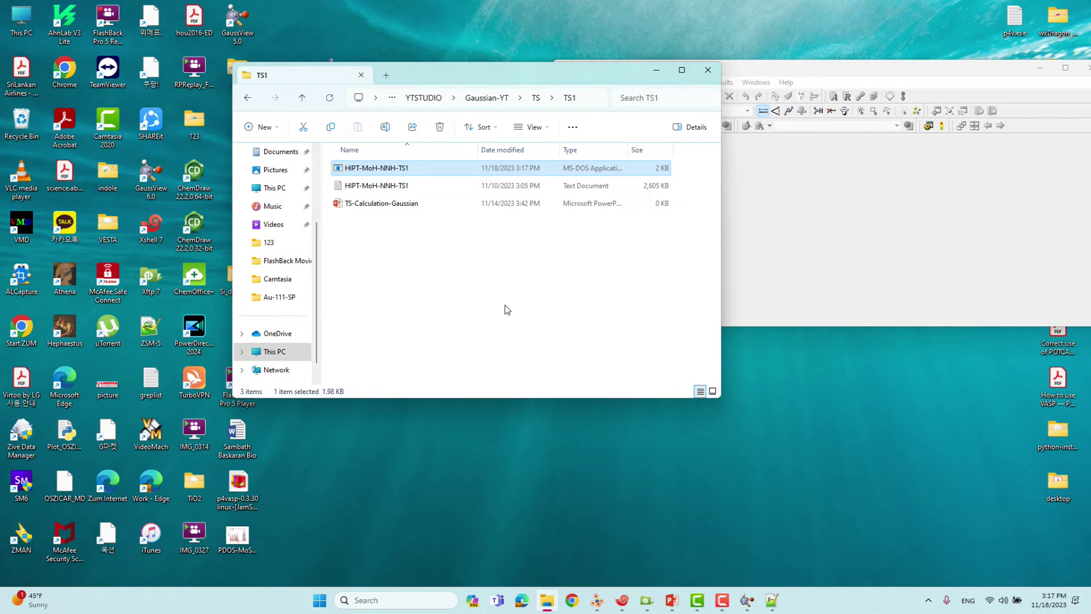
left_click_drag(574, 81, 404, 80)
left_click_drag(605, 71, 602, 74)
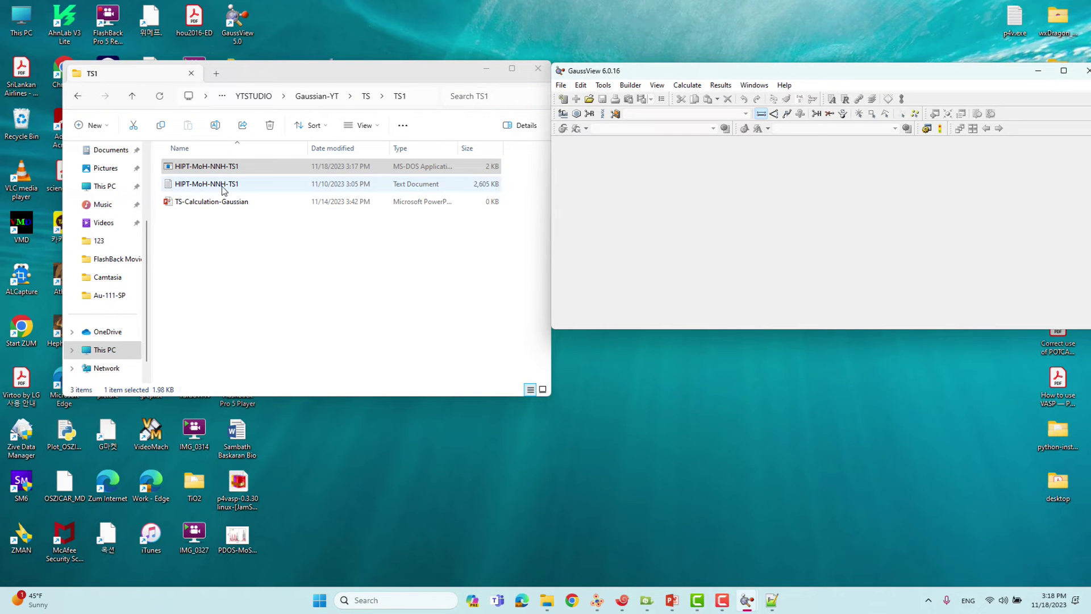
Step: Drag HIPT-MoH-NNH-TS1.log from the TS1 folder into GaussView and position its molecule window
mouse_move(219, 189)
left_mouse_down()
mouse_move(736, 190)
mouse_move(599, 212)
mouse_move(272, 216)
mouse_move(221, 194)
left_mouse_up()
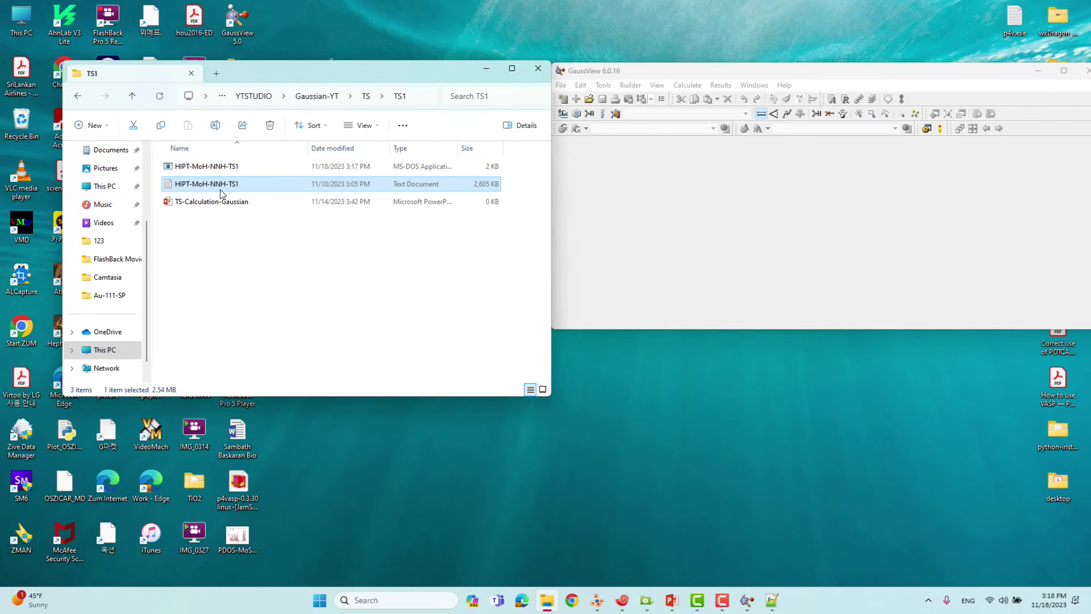
left_click_drag(211, 185, 728, 219)
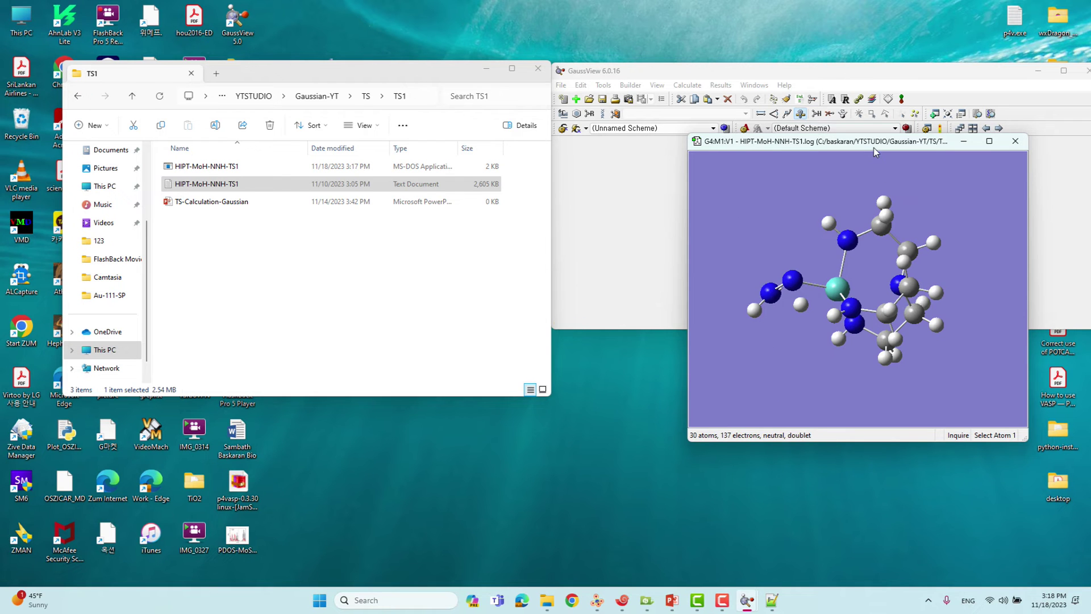
left_click_drag(873, 147, 378, 162)
Step: Show the Mo–H contact as a dashed partial bond using Modify Bond
left_click_drag(363, 244, 408, 312)
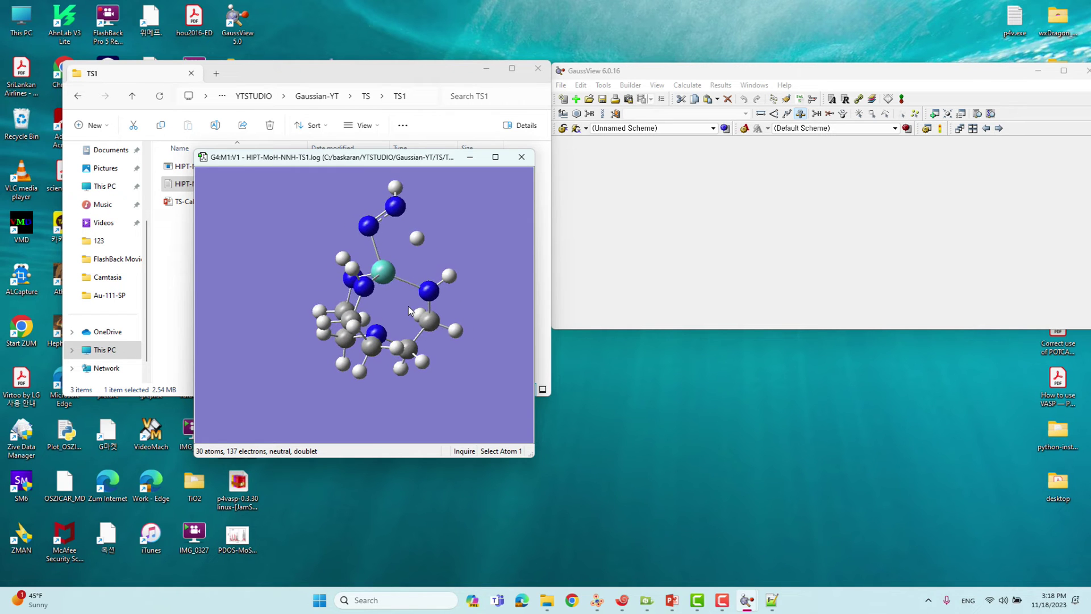
left_click(761, 113)
left_click(394, 272)
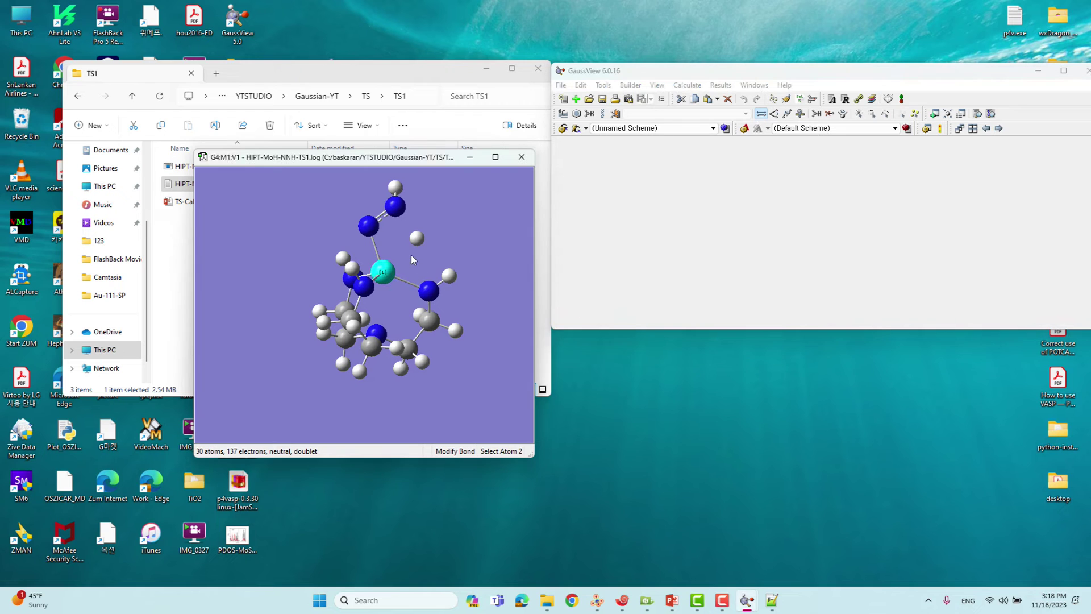
left_click(418, 238)
left_click(783, 269)
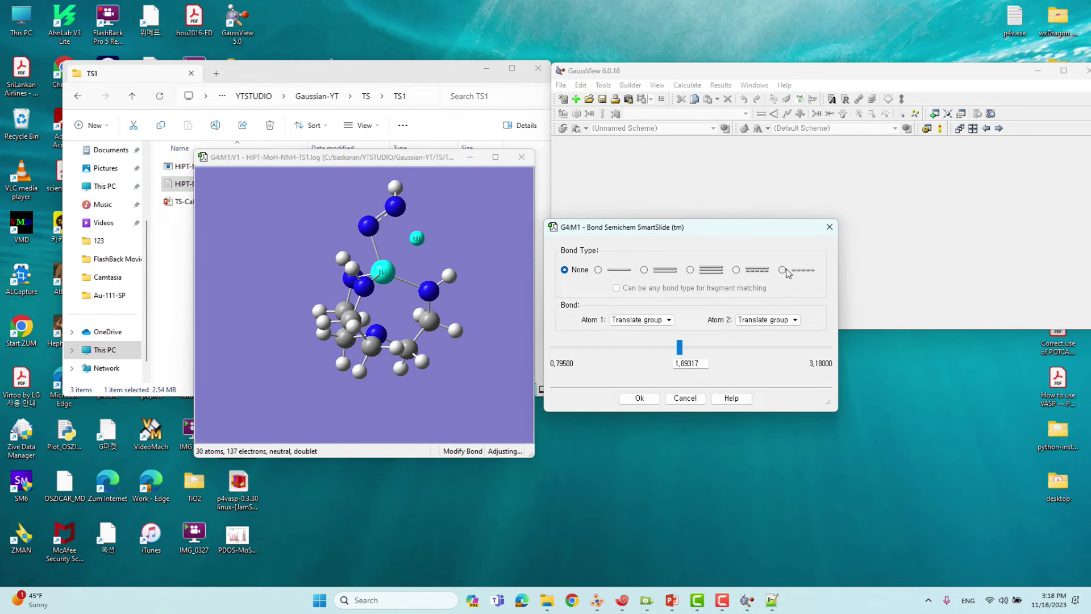
left_click(639, 397)
Step: Make the upper N–H bond (1.52424 Å) a dashed partial bond and rotate to inspect it
left_click(397, 205)
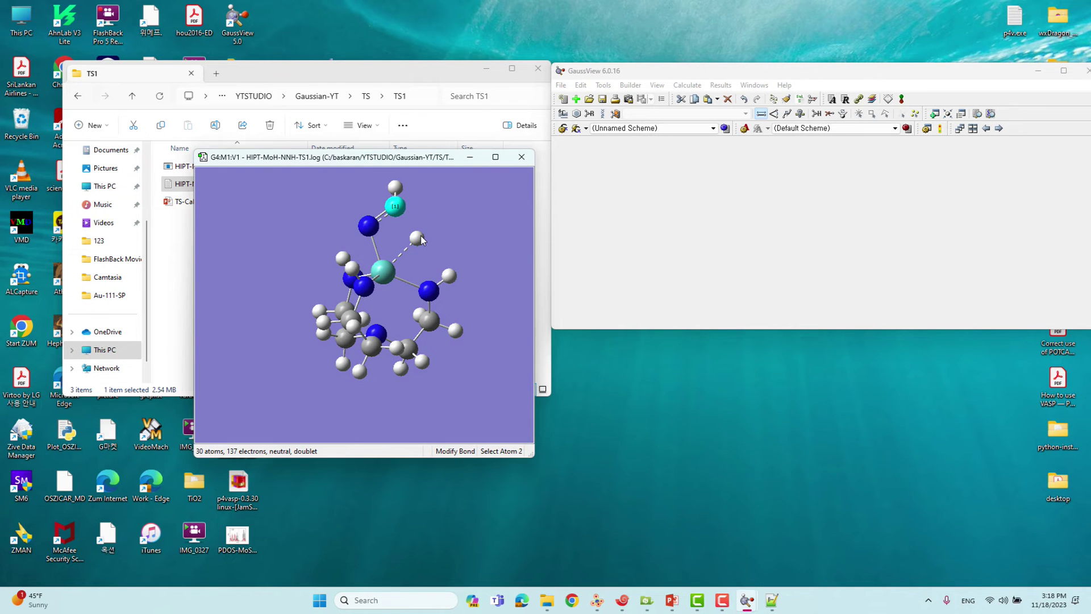
left_click(418, 238)
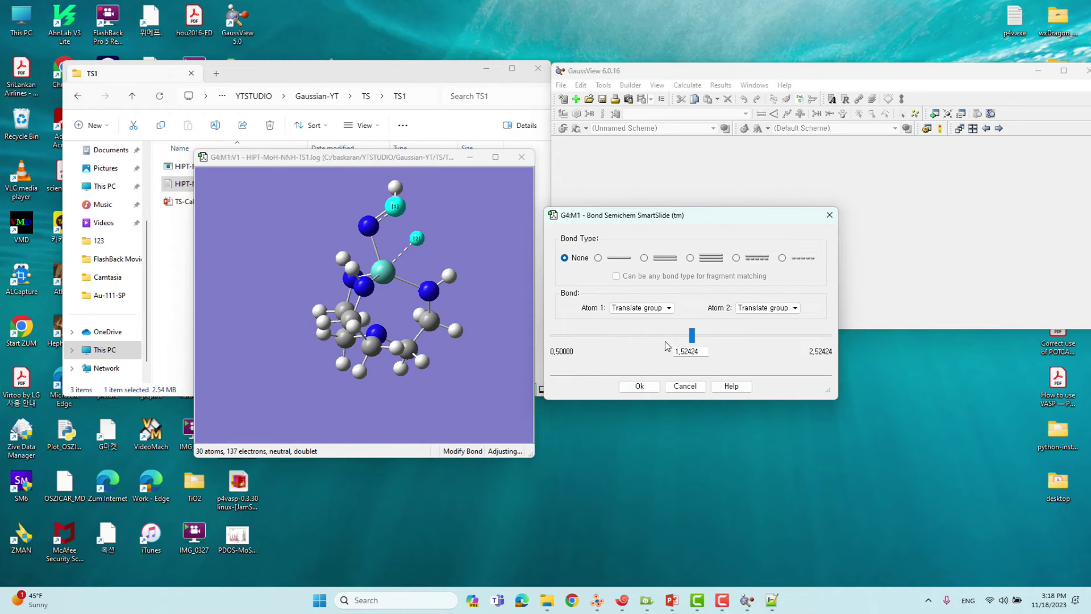
left_click(783, 258)
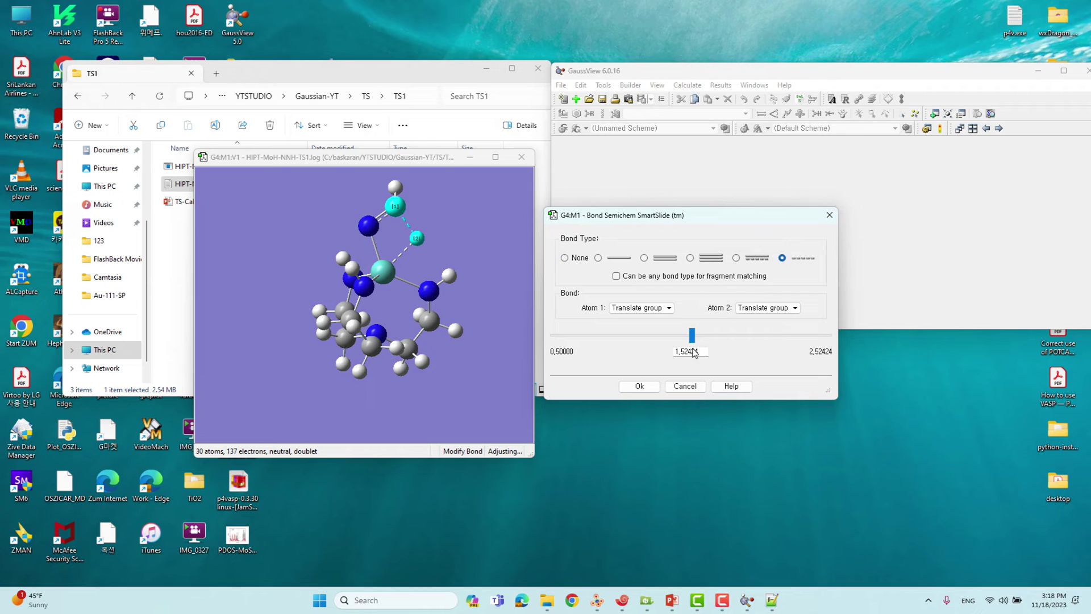
left_click(639, 387)
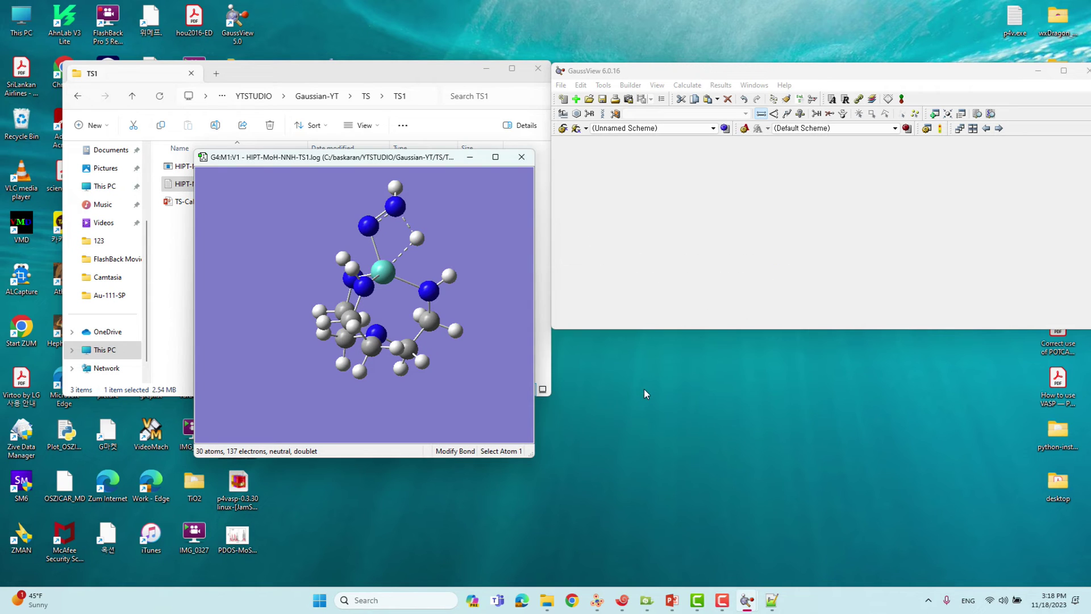
mouse_move(419, 256)
left_mouse_down()
mouse_move(434, 261)
mouse_move(408, 271)
mouse_move(430, 267)
mouse_move(418, 273)
left_mouse_up()
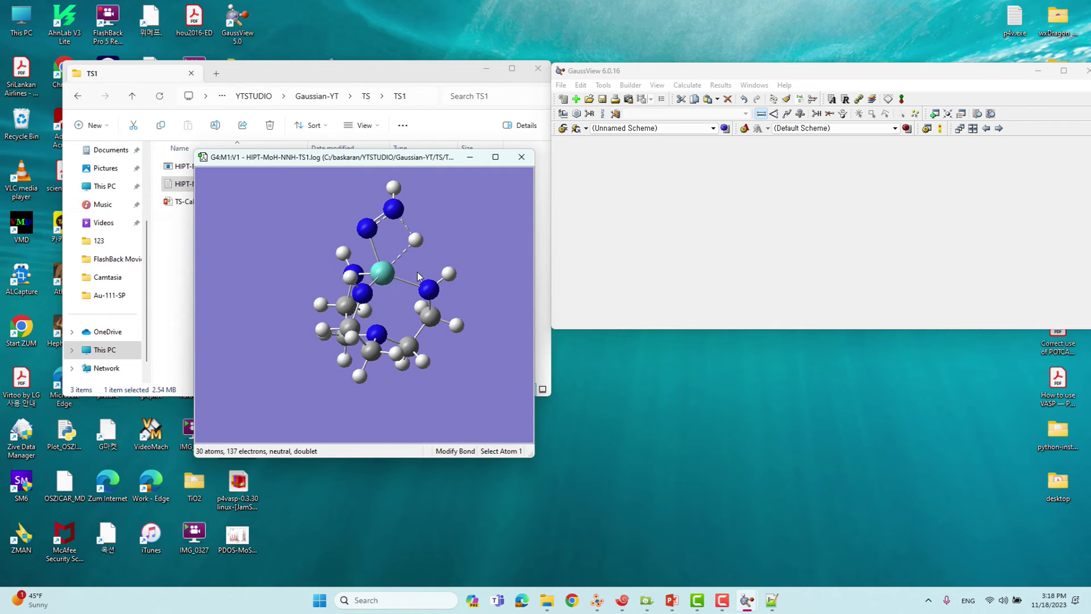
left_click_drag(396, 165, 684, 173)
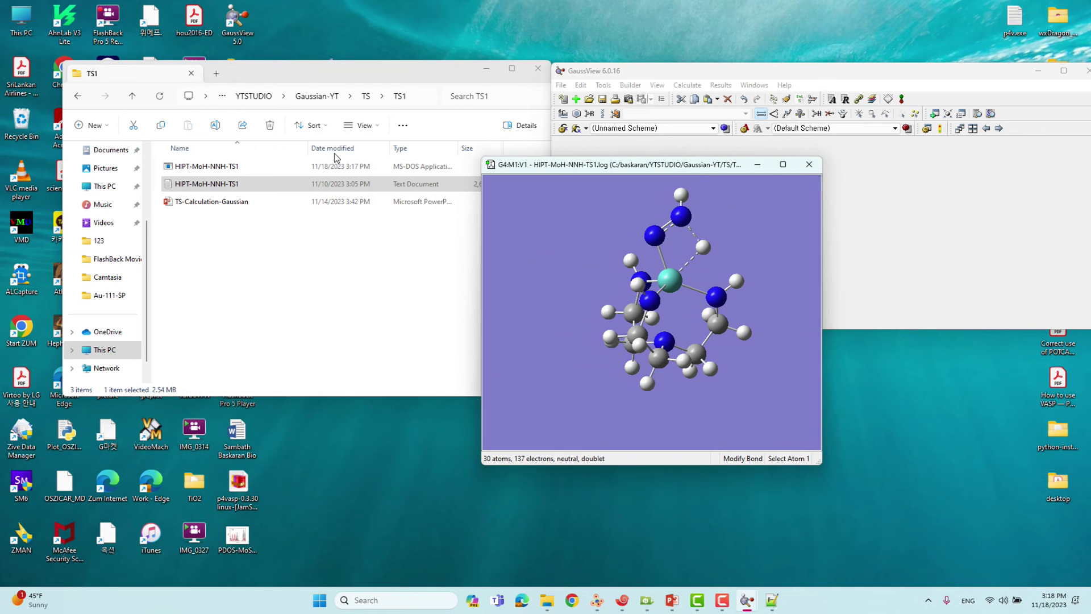
Step: Open HIPT-MoH-NNH-TS1.log with Notepad++ and highlight its final Normal termination line
right_click(221, 186)
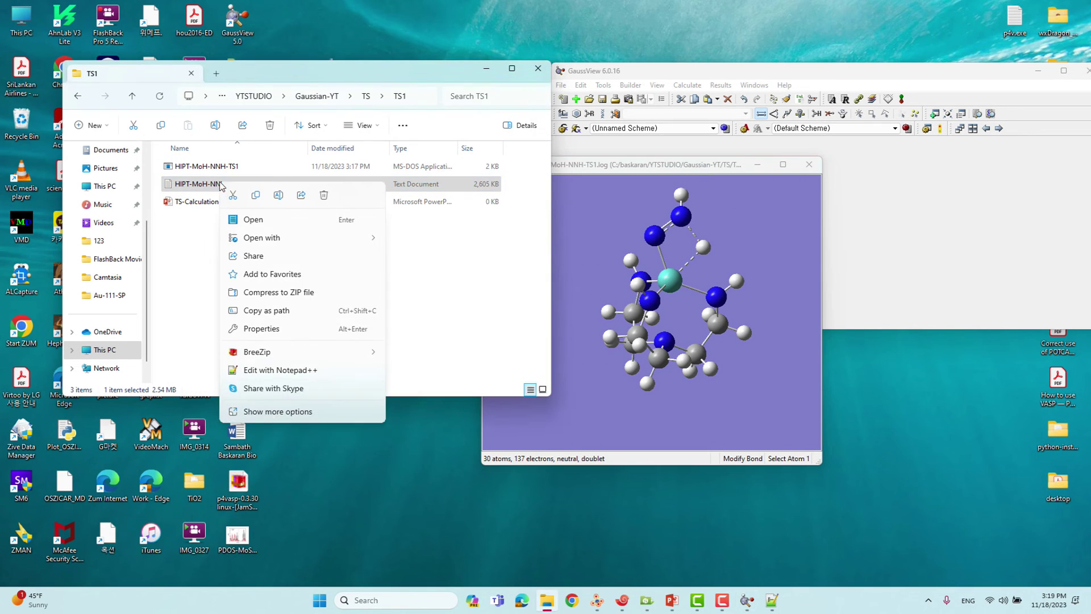
left_click(292, 370)
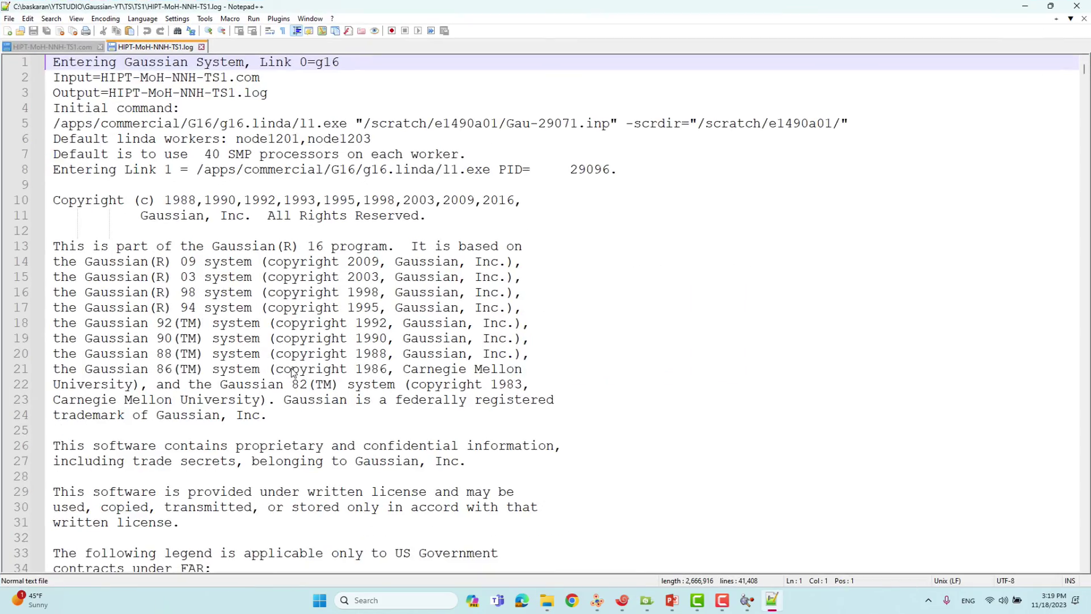
scroll(935, 267, "down", 8)
left_click_drag(1086, 74, 1061, 582)
scroll(897, 421, "up", 6)
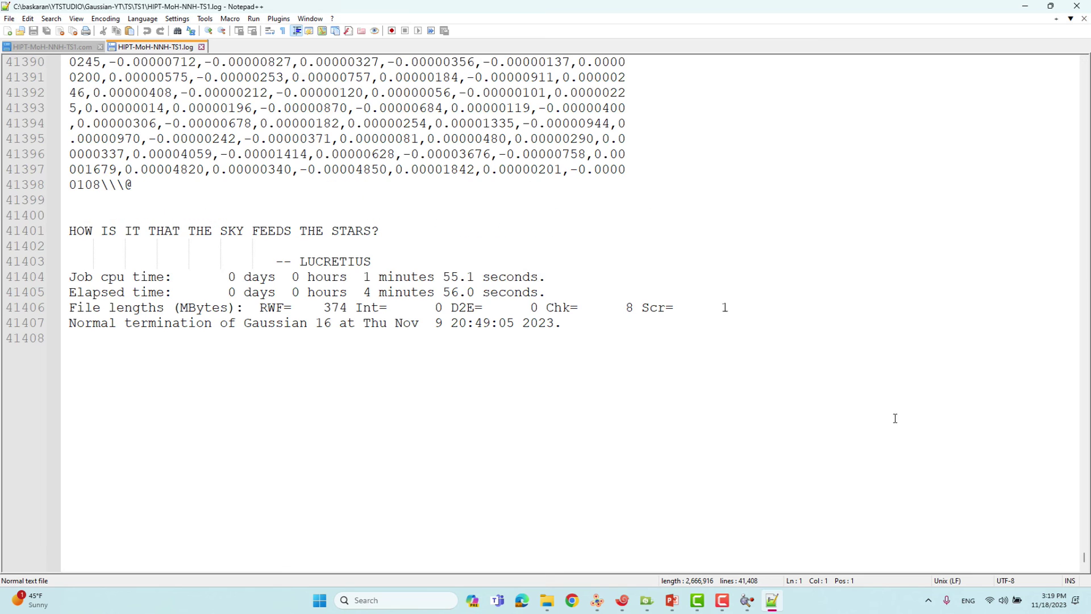
left_click_drag(73, 322, 576, 324)
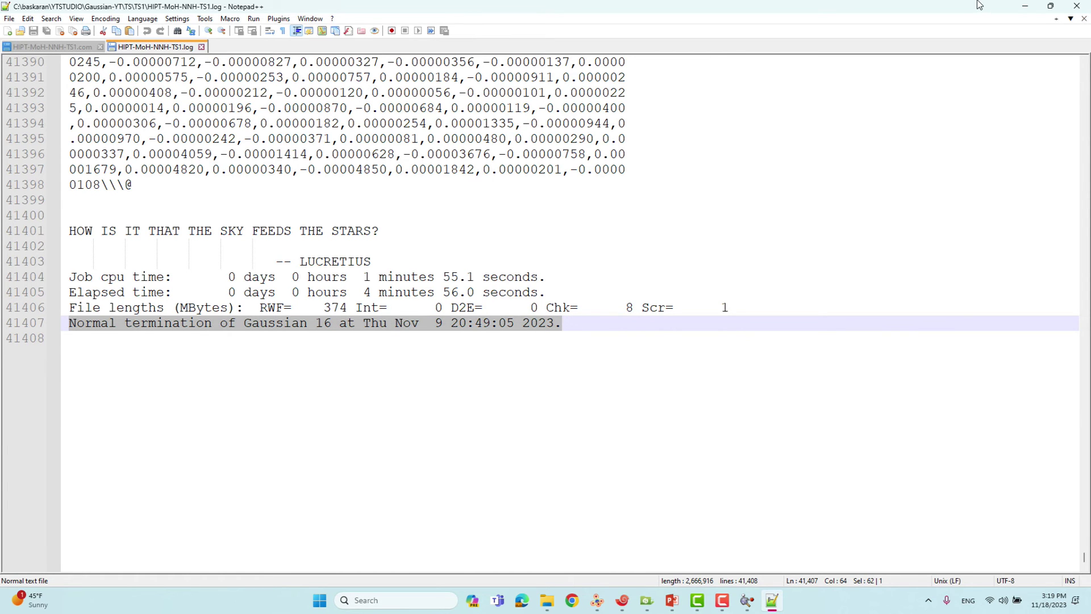
Step: Minimize Notepad++ and move the TS1 molecule window upper left, enlarging it
left_click(1024, 6)
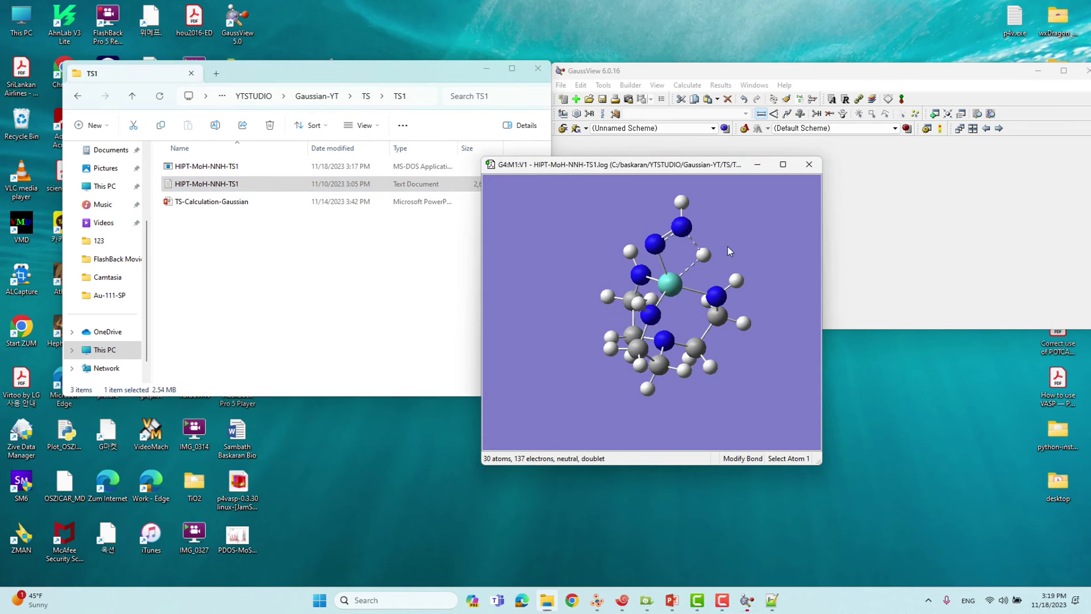
left_click_drag(686, 170, 379, 94)
left_click_drag(509, 385, 726, 565)
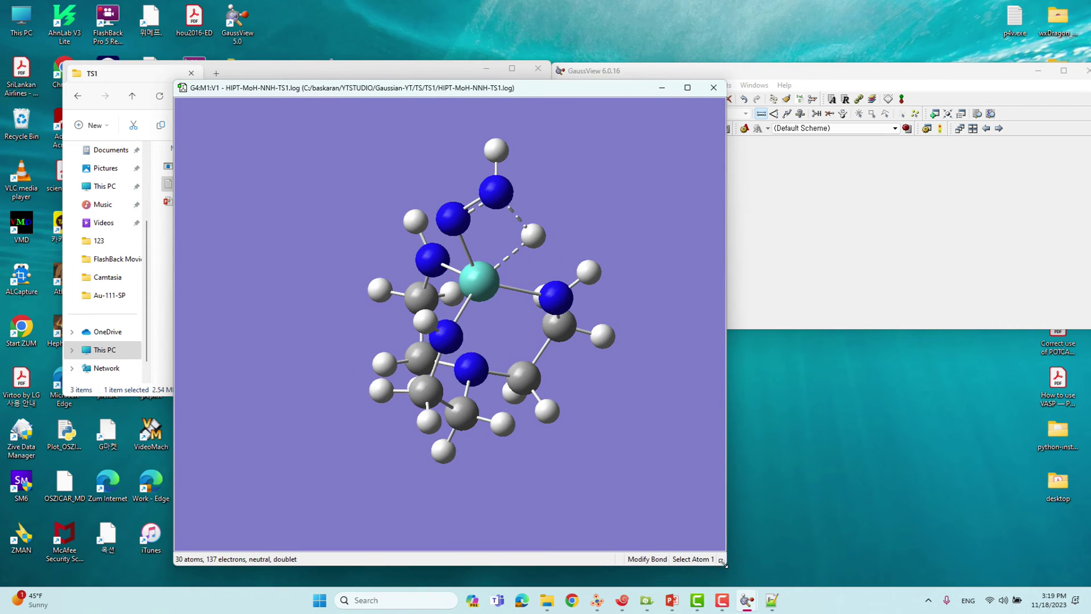
Step: Read the Results > Summary (UB3LYP, −634.795527 Hartree, one imaginary frequency), then close it
left_click(813, 243)
left_click(721, 86)
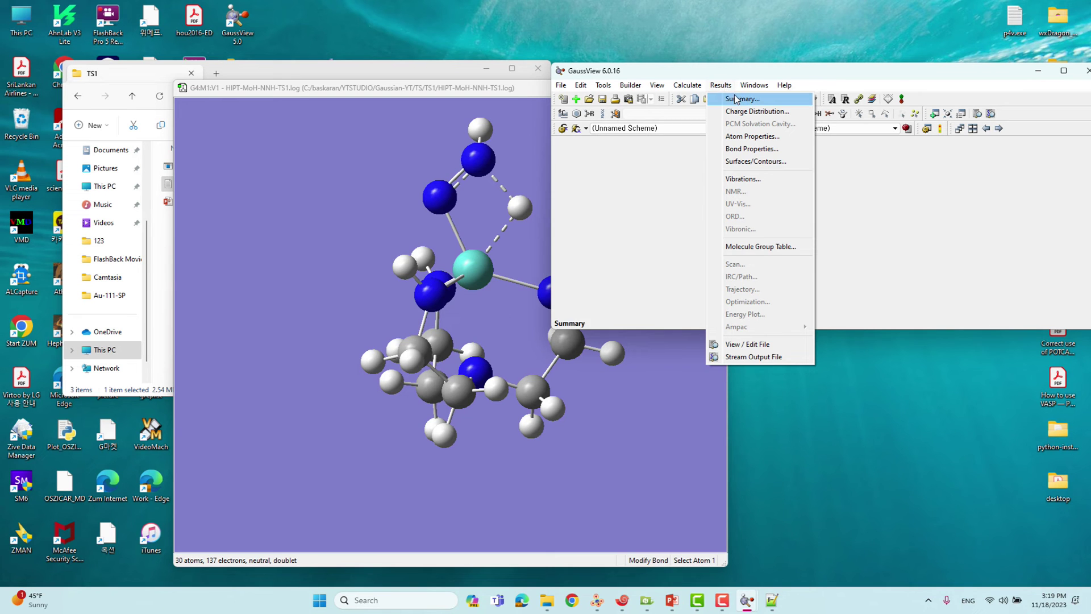
left_click(736, 100)
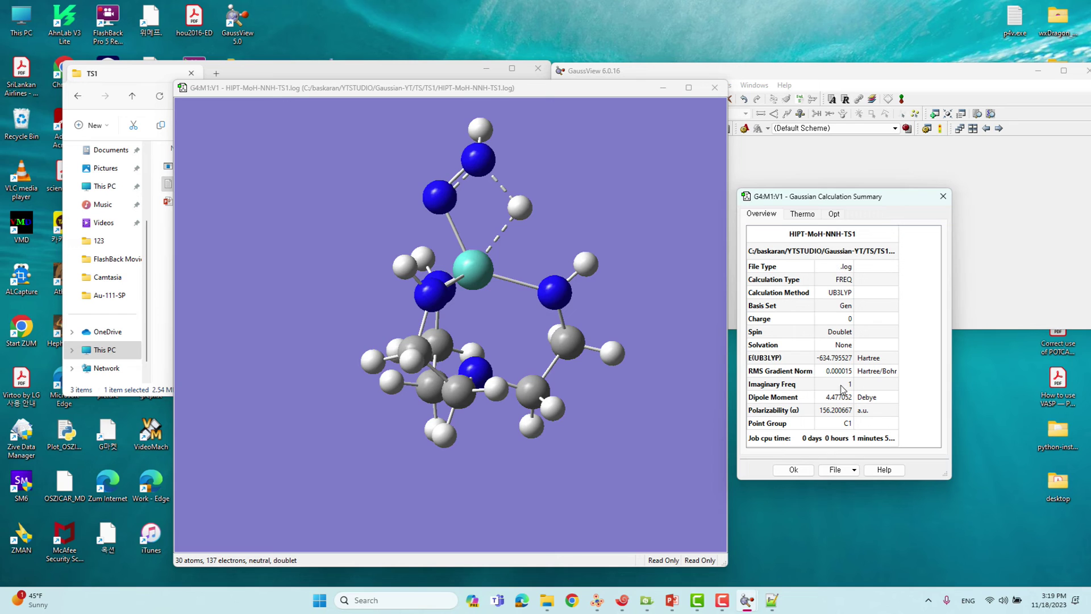
left_click(942, 198)
left_click(782, 74)
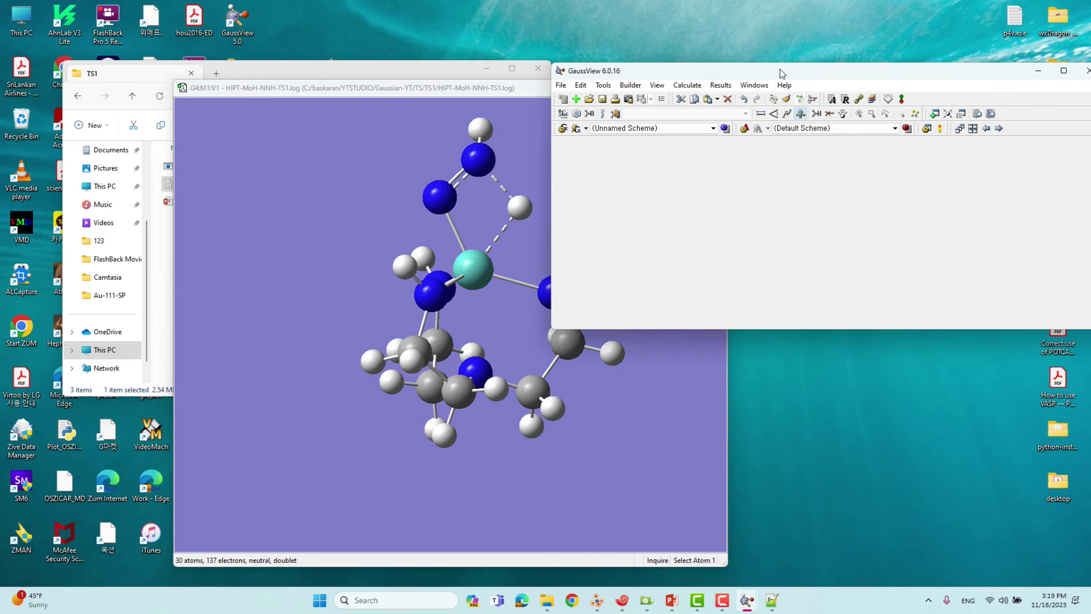
Step: Open Results > Vibrations and enlarge the list beside the molecule window
left_click(721, 87)
left_click(742, 182)
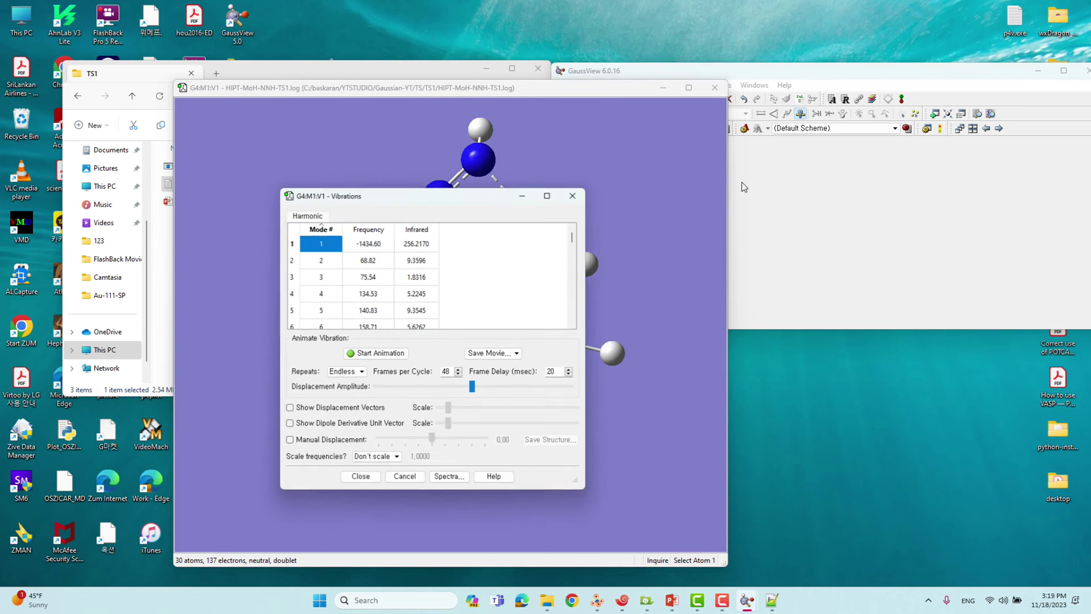
left_click_drag(450, 197, 876, 143)
left_click_drag(599, 92, 475, 63)
left_click_drag(801, 138, 703, 63)
left_click_drag(915, 366, 1014, 527)
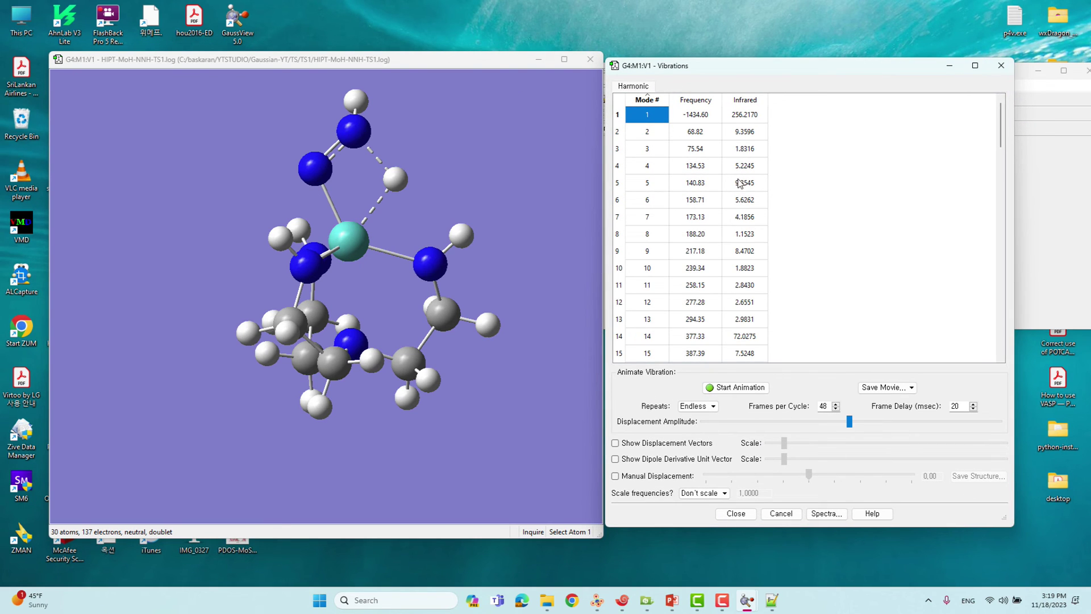
Step: Animate imaginary mode 1 at −1434.60, then compare it with modes 2–6
left_click(703, 122)
left_click(657, 120)
left_click(732, 391)
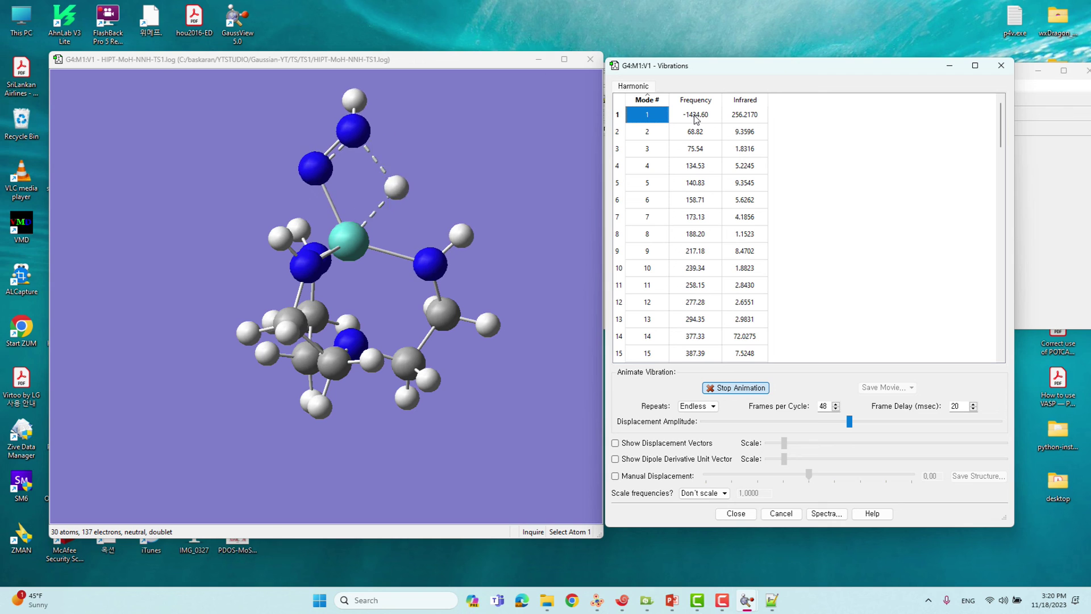
left_click(647, 134)
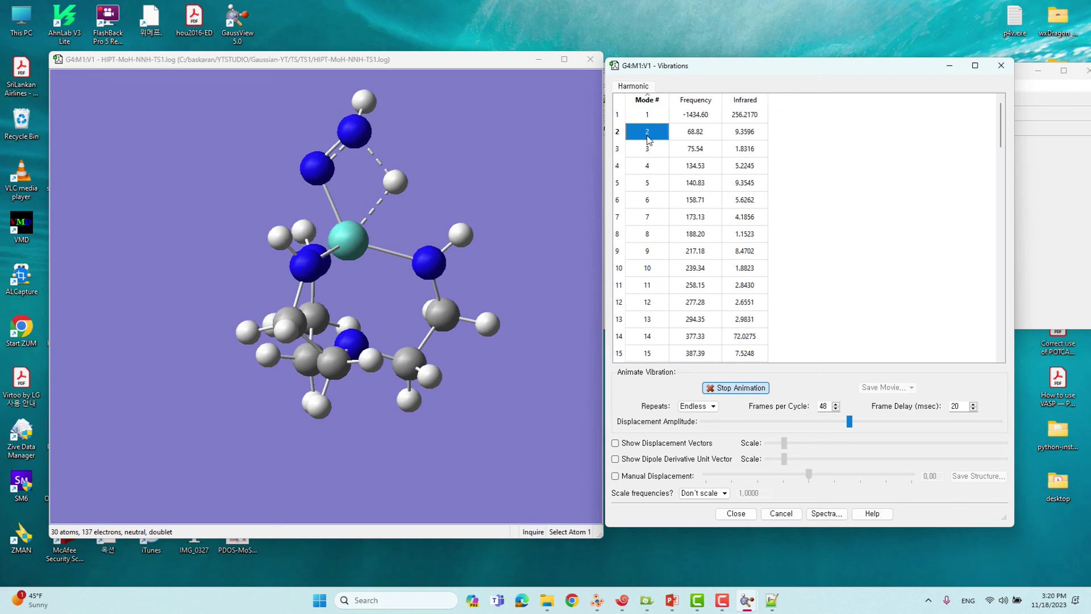
left_click(647, 150)
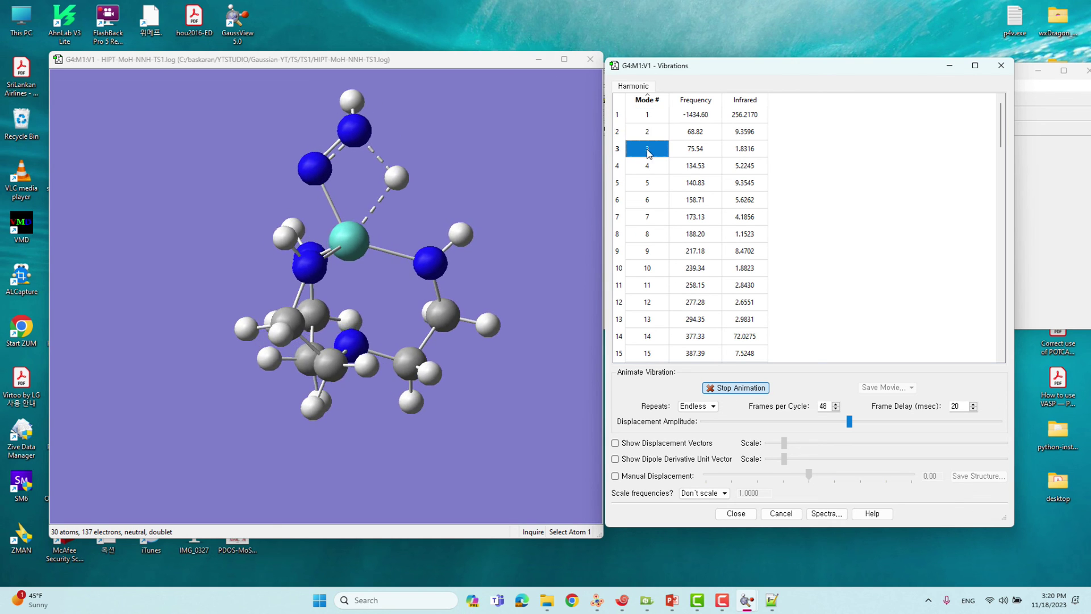
left_click(648, 168)
left_click(647, 183)
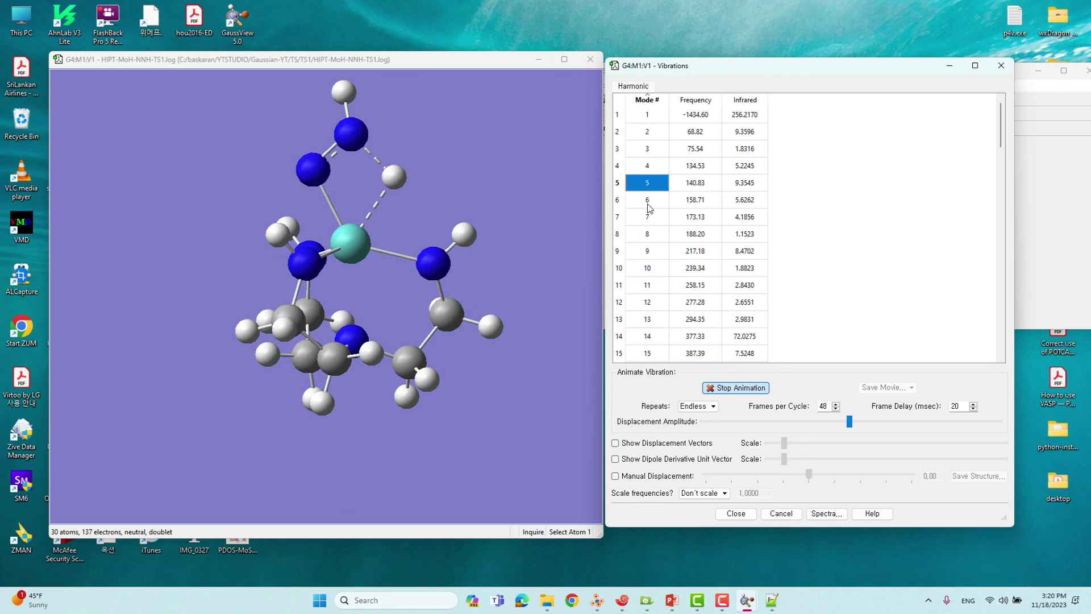
left_click(647, 200)
Step: Return to mode 1, stop the animation, and minimize the vibrations list and molecule view
left_click(648, 115)
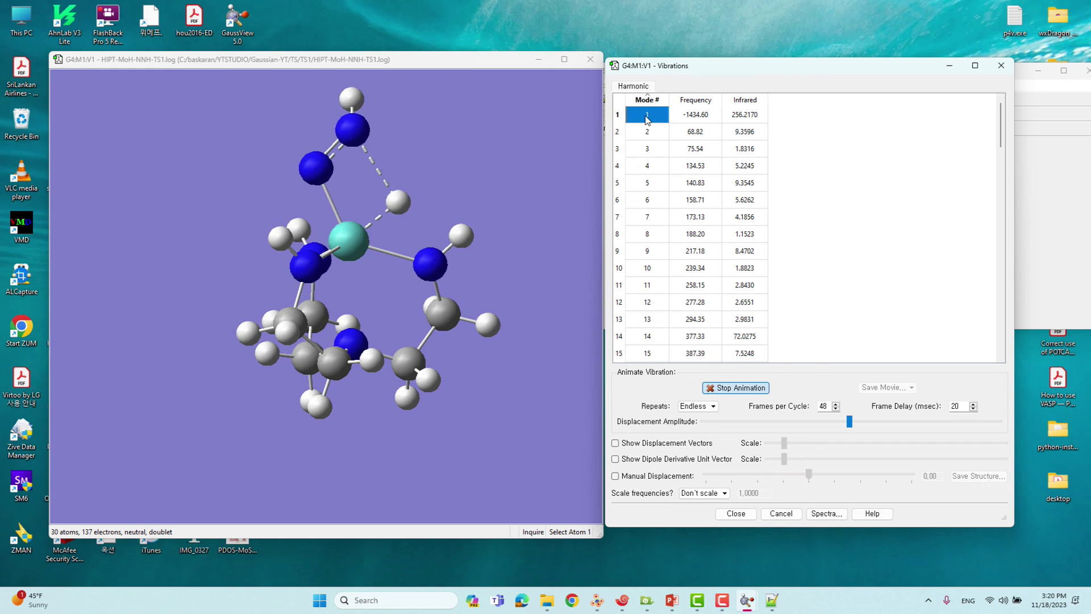
left_click(693, 116)
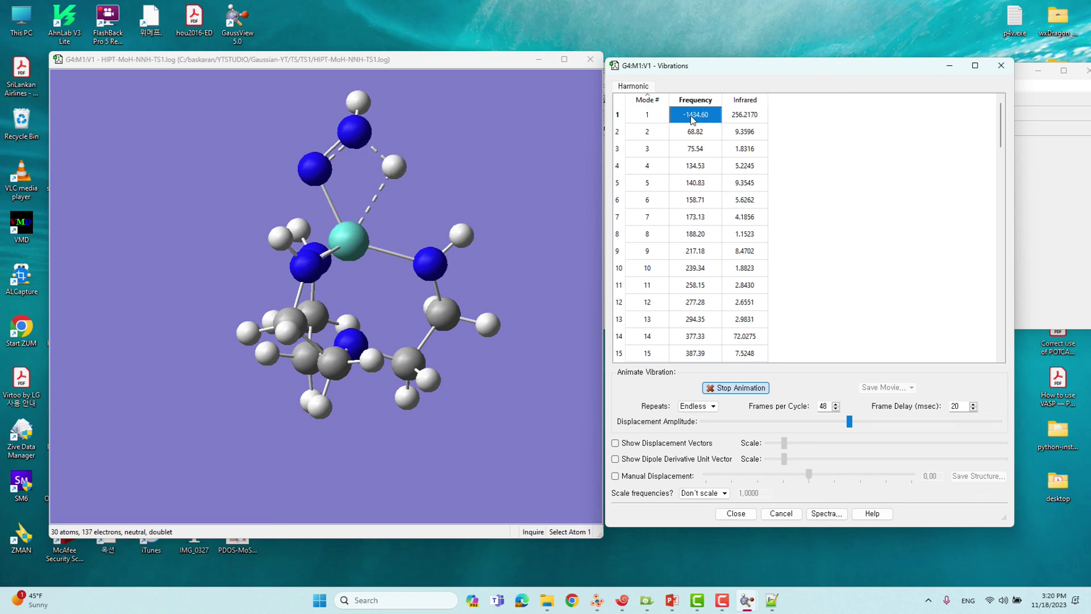
left_click(731, 389)
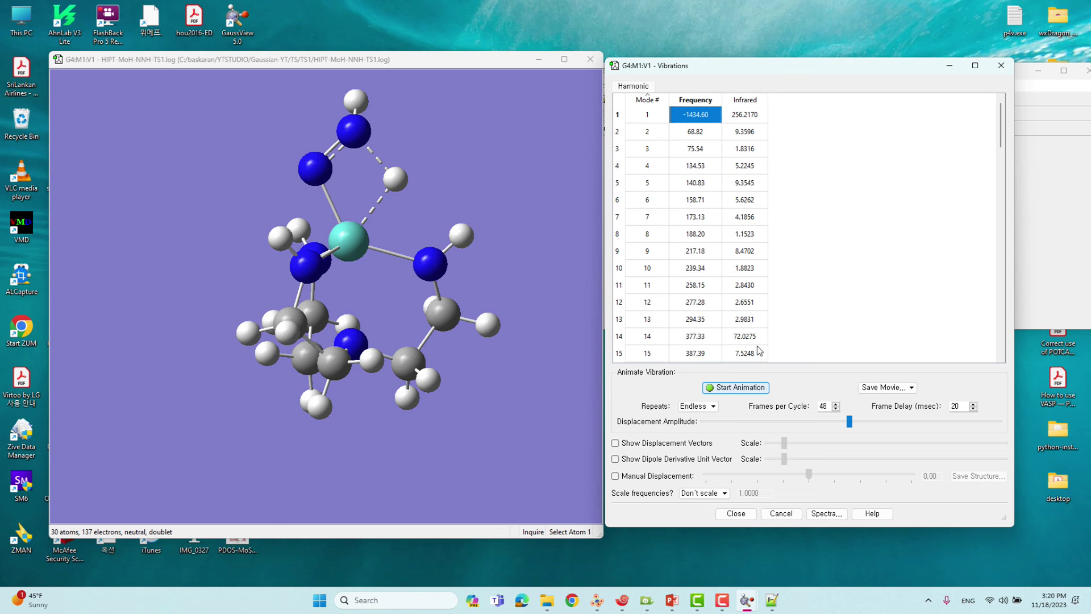
left_click(945, 67)
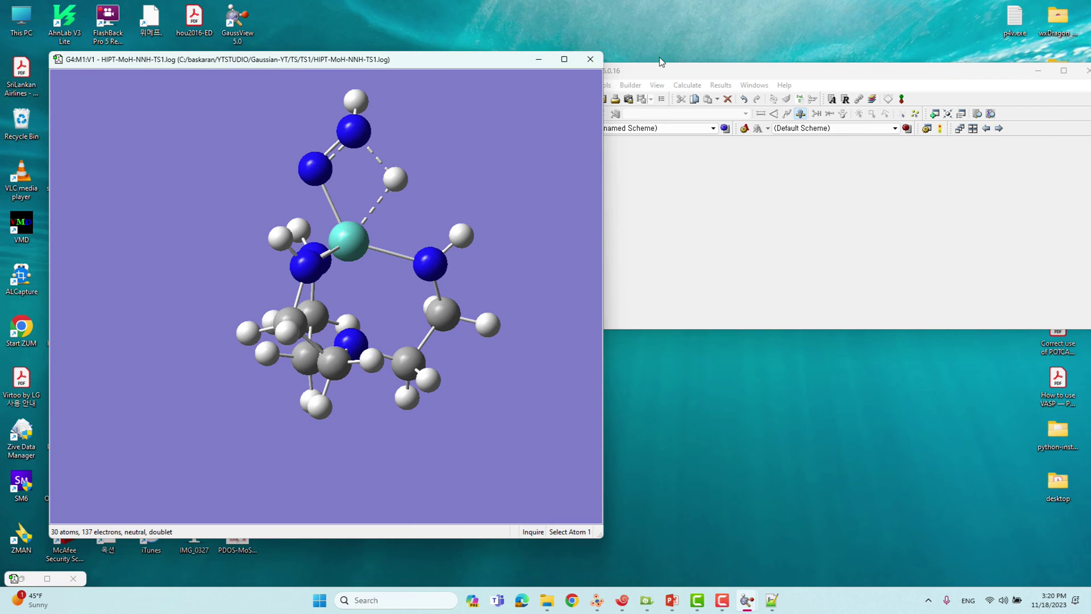
left_click(536, 64)
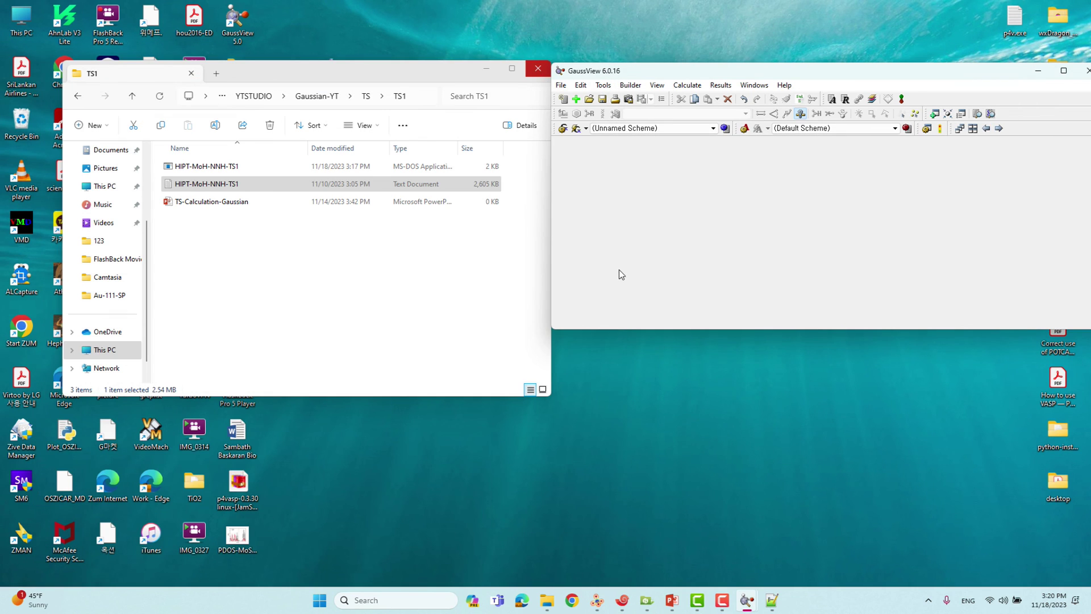